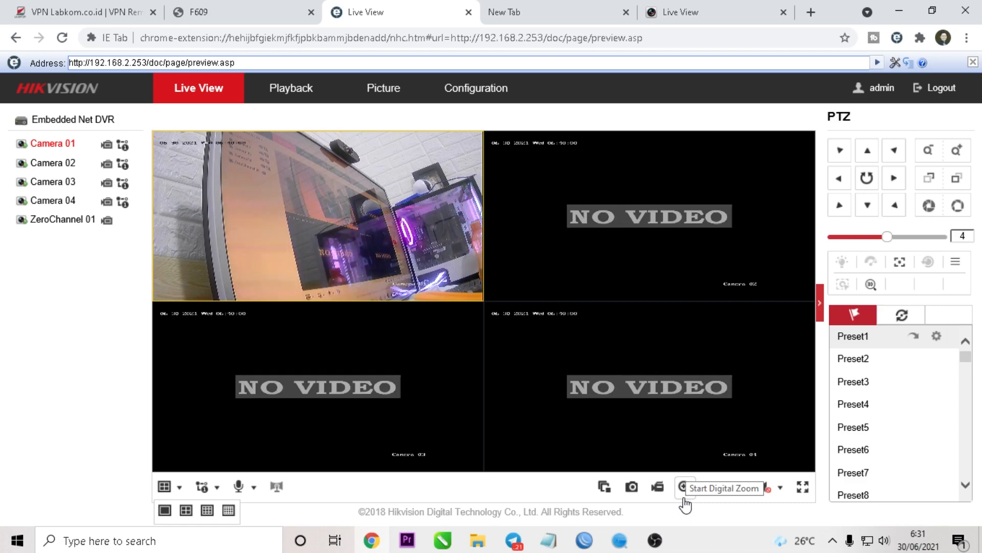
- Examine the WAN IP address of the PPPoE connection on the ZTE F609 modem's WAN Connection status page
left_click(266, 18)
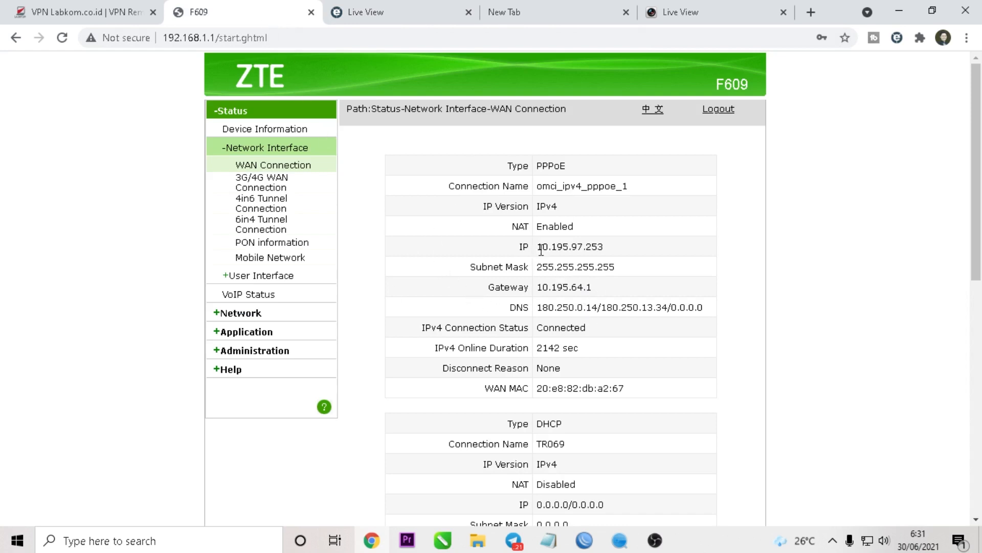
left_click_drag(540, 247, 625, 265)
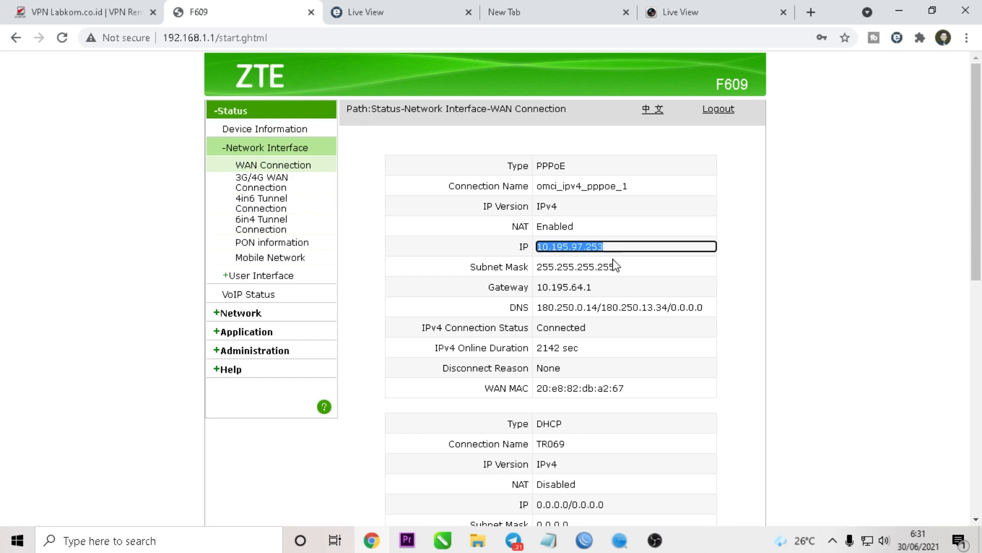
left_click(588, 266)
left_click_drag(539, 247, 607, 258)
double_click(607, 266)
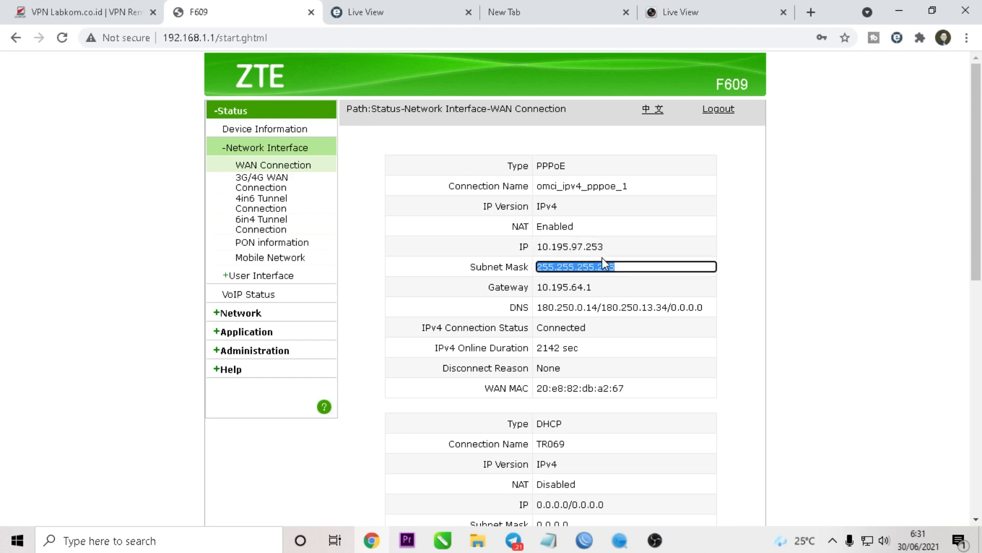
double_click(540, 246)
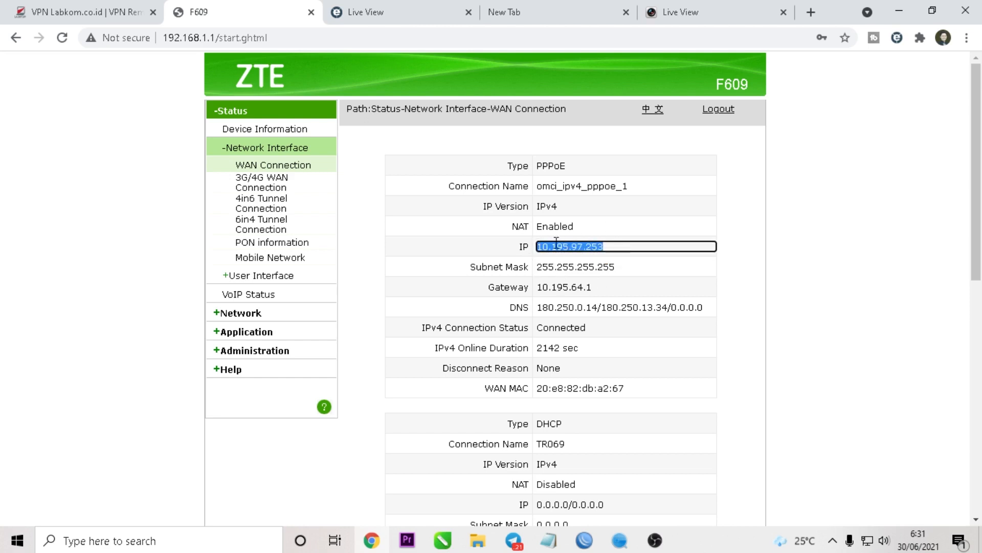
double_click(552, 268)
double_click(540, 247)
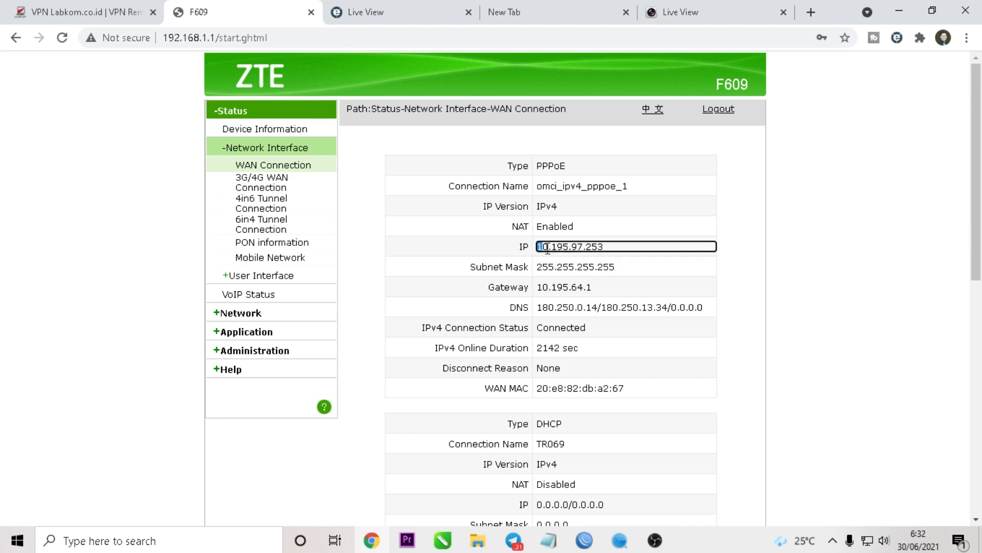
left_click(619, 269)
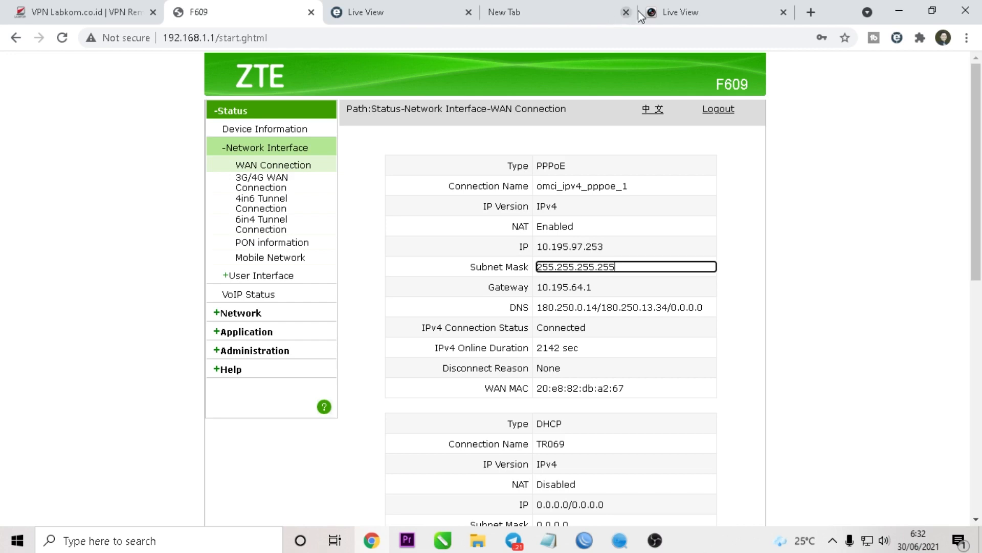
left_click(691, 15)
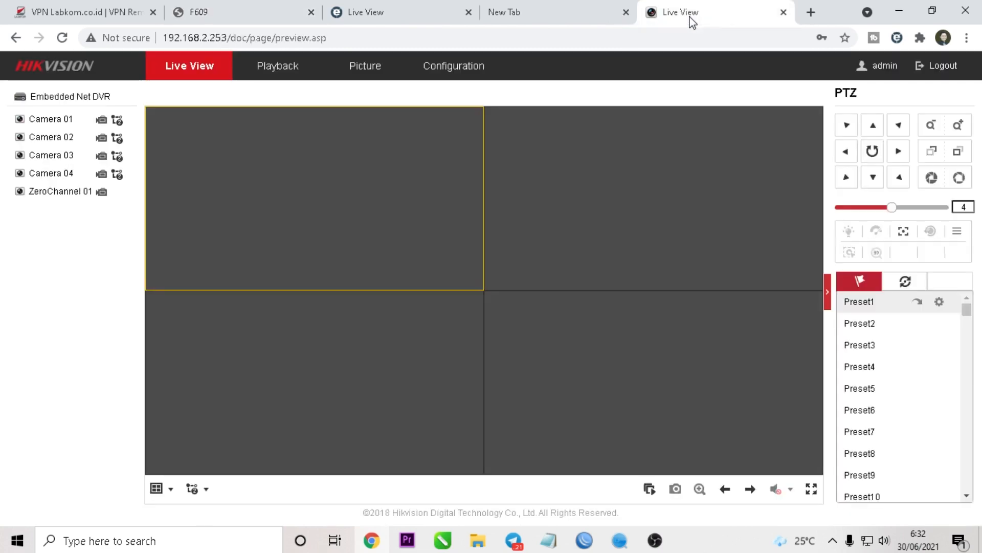
left_click(578, 10)
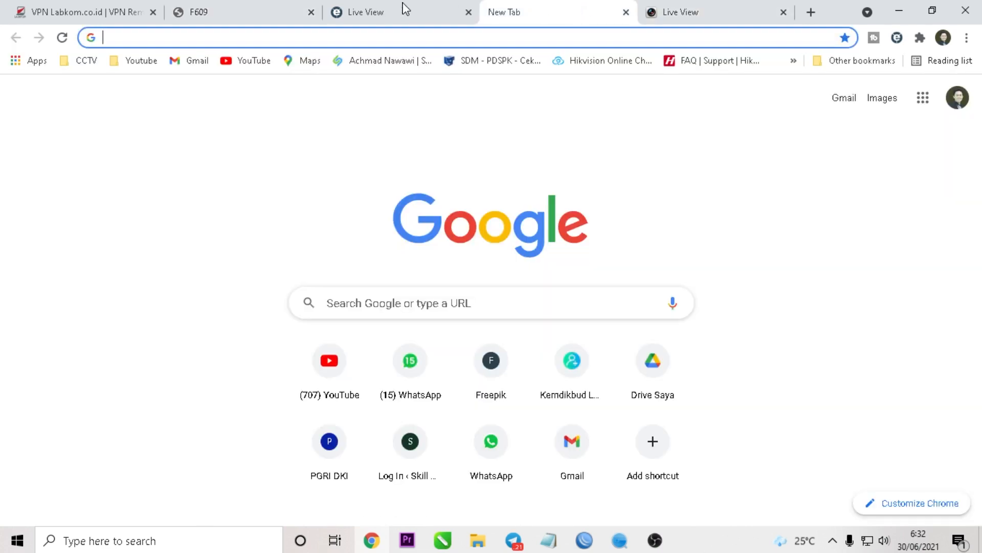
left_click(701, 11)
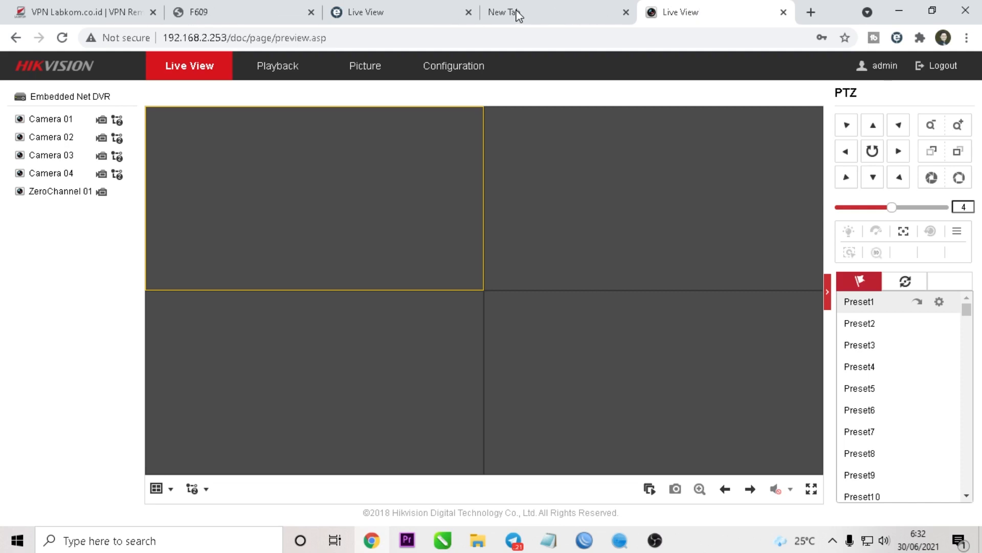
left_click(560, 18)
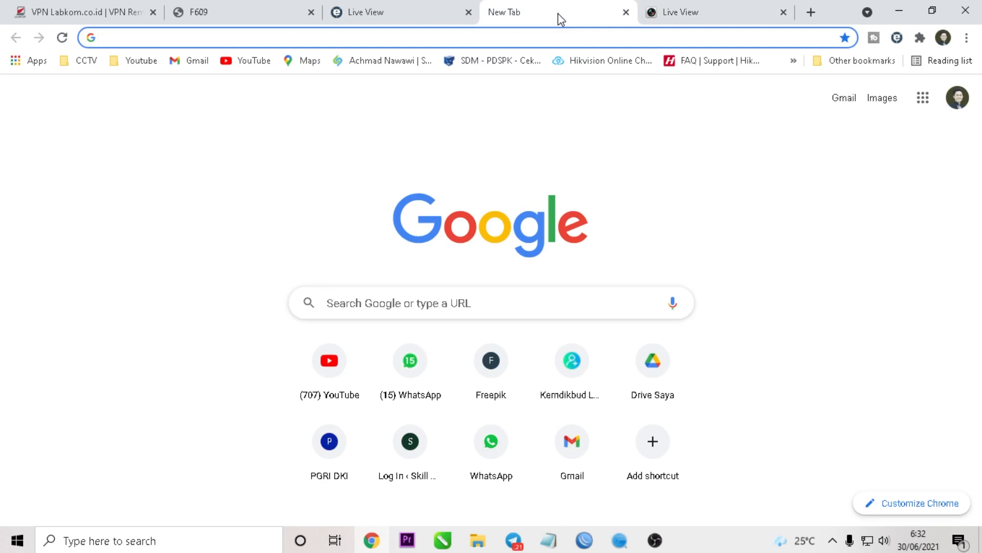
- Switch to Telegram and look through the global search results for labkom
left_click(514, 540)
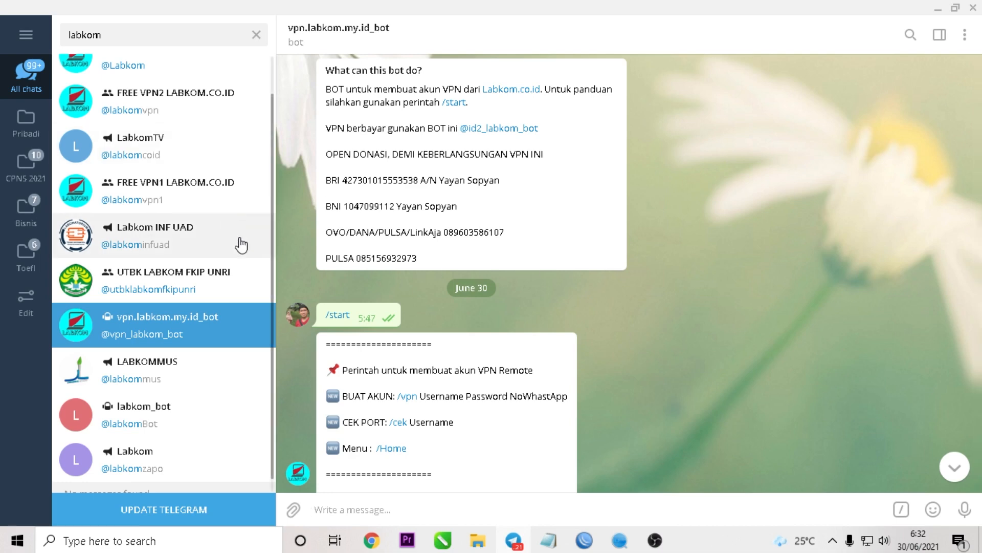
scroll(200, 286, "up", 1)
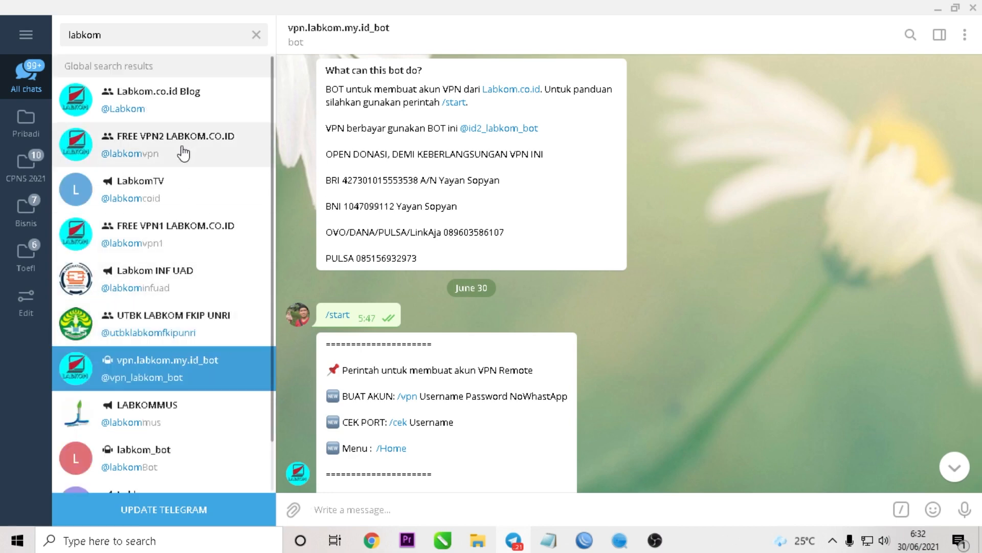
scroll(161, 75, "down", 1)
scroll(212, 215, "up", 1)
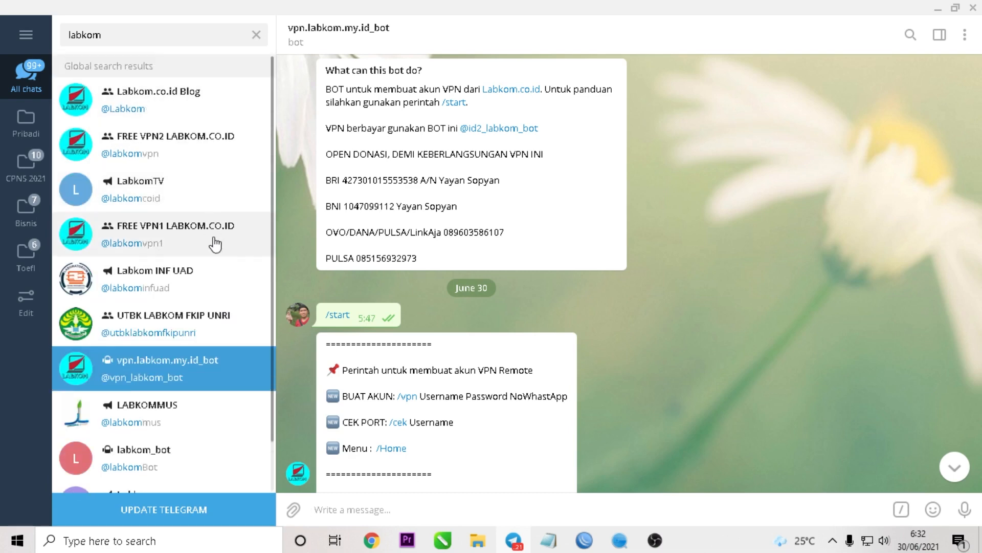
- Switch to Chrome and review the paid VPN packages offered on the labkom.co.id service page
left_click(375, 545)
left_click(91, 11)
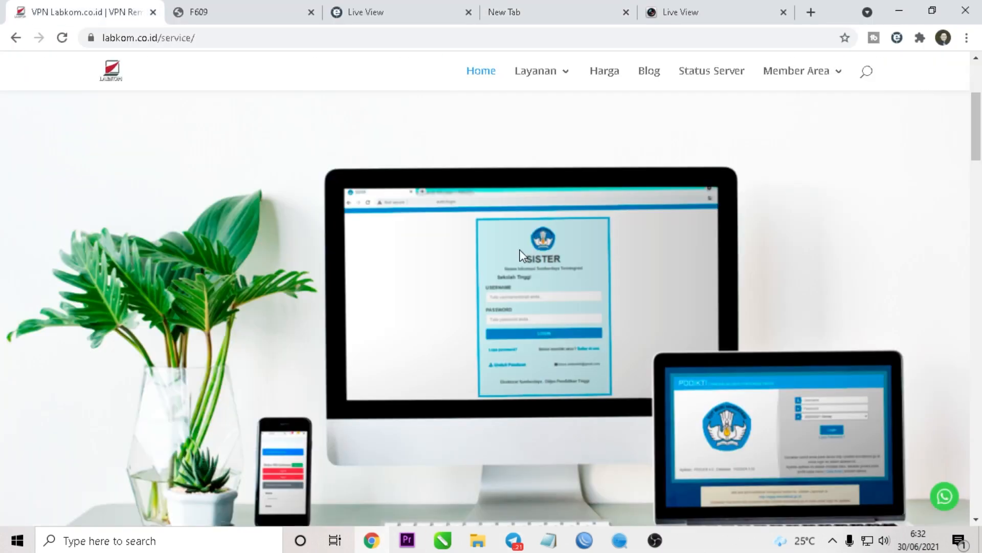
scroll(615, 220, "down", 20)
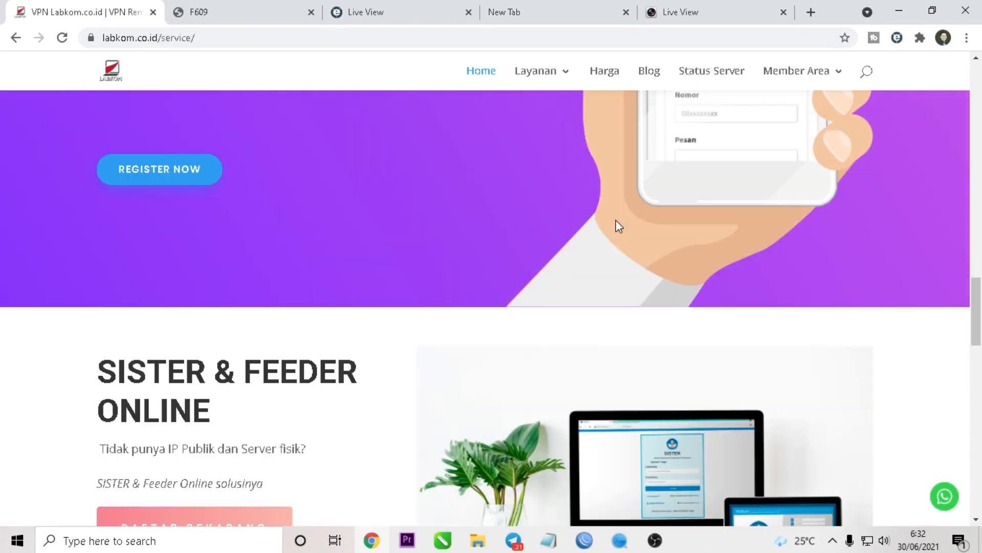
scroll(616, 220, "down", 7)
scroll(398, 221, "up", 4)
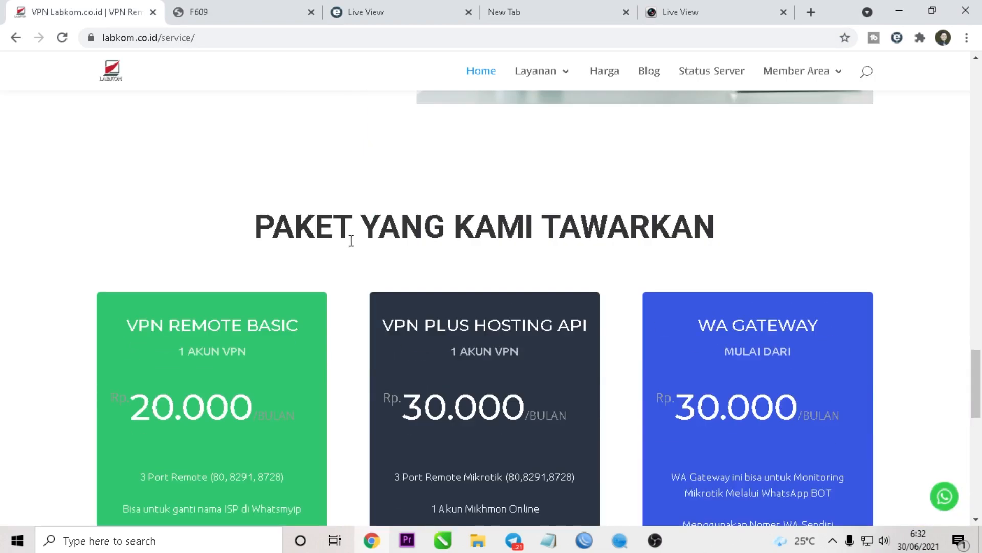
scroll(350, 241, "down", 4)
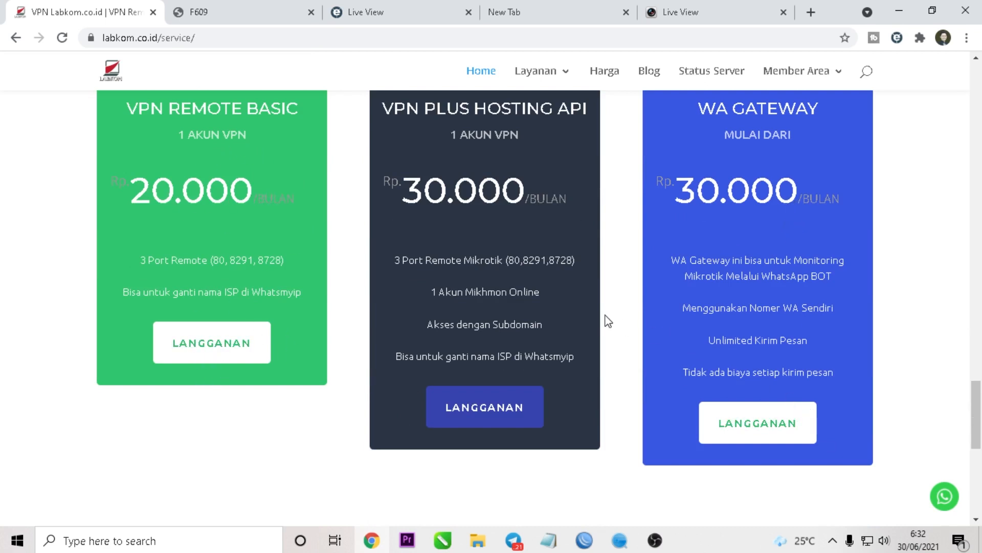
scroll(487, 312, "up", 1)
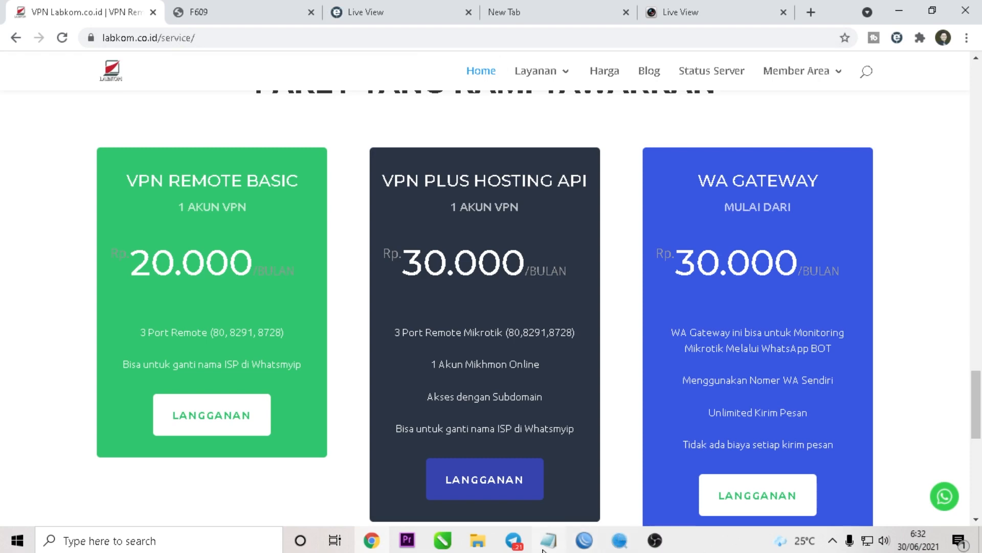
- Return to Telegram and read the vpn.labkom.my.id_bot chat, from its start commands to the VPN account creation reply
left_click(513, 541)
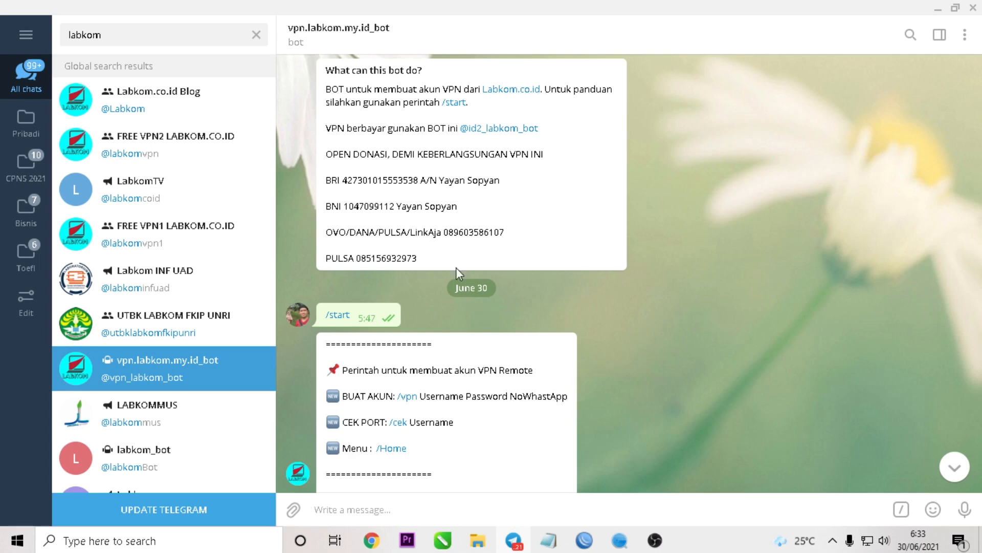
left_click(125, 29)
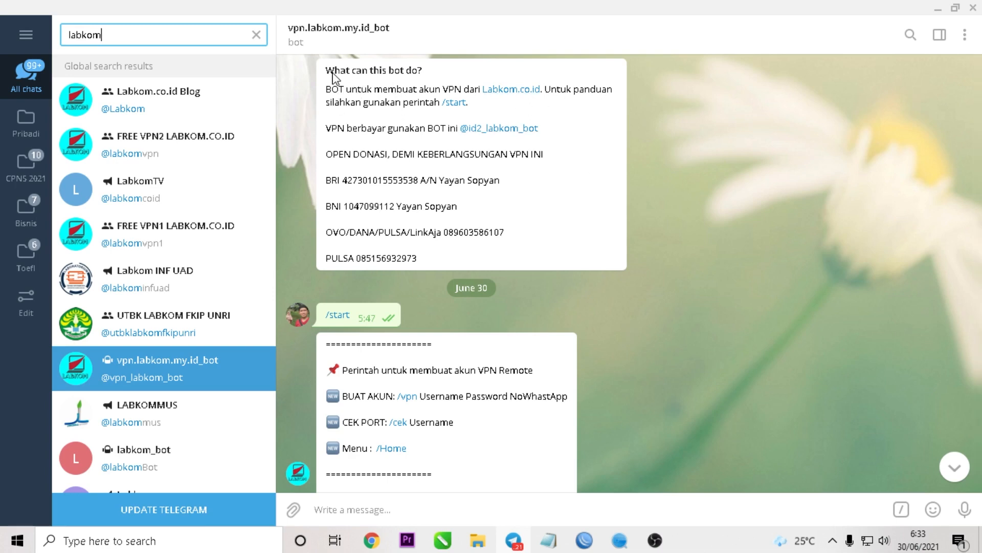
left_click(448, 202)
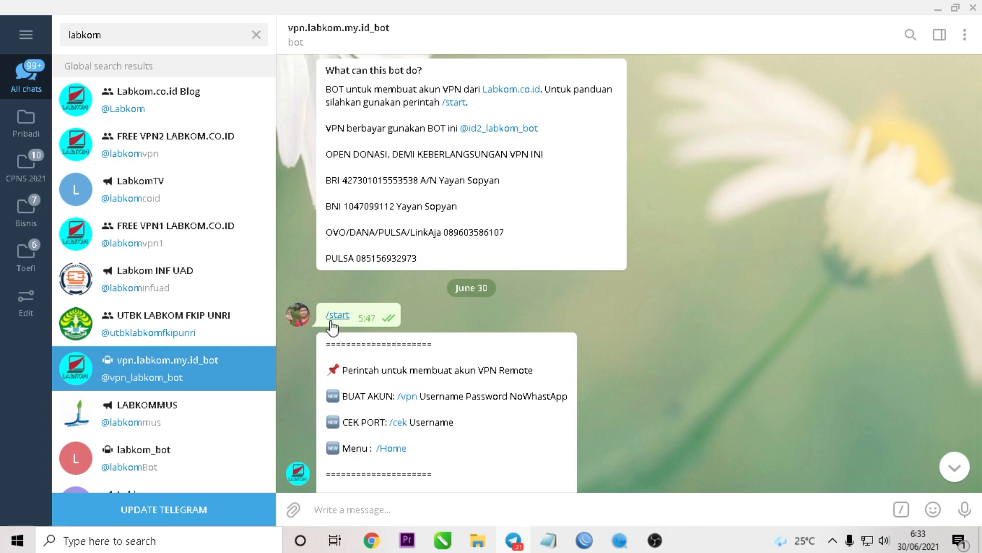
scroll(518, 363, "down", 5)
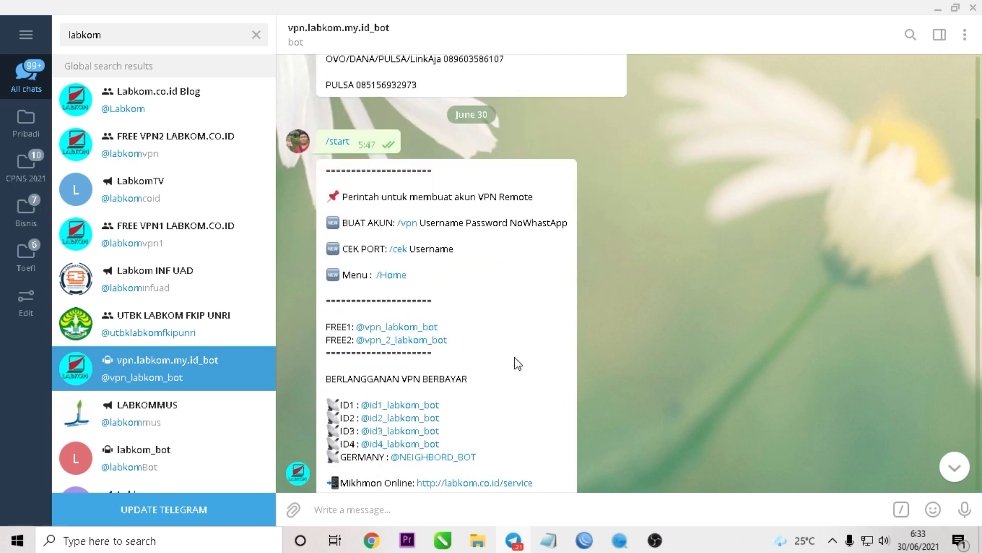
scroll(378, 163, "down", 1)
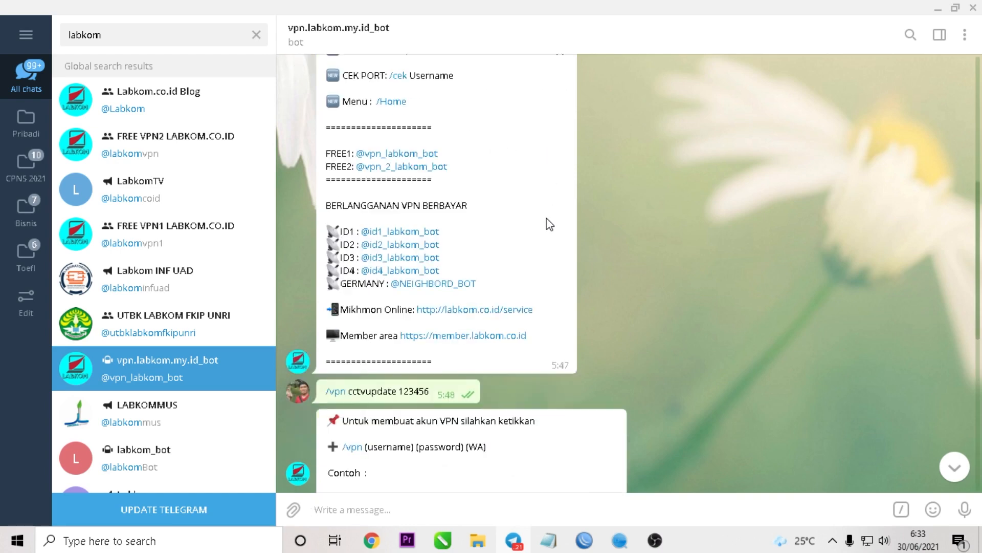
scroll(547, 223, "down", 3)
scroll(491, 322, "down", 1)
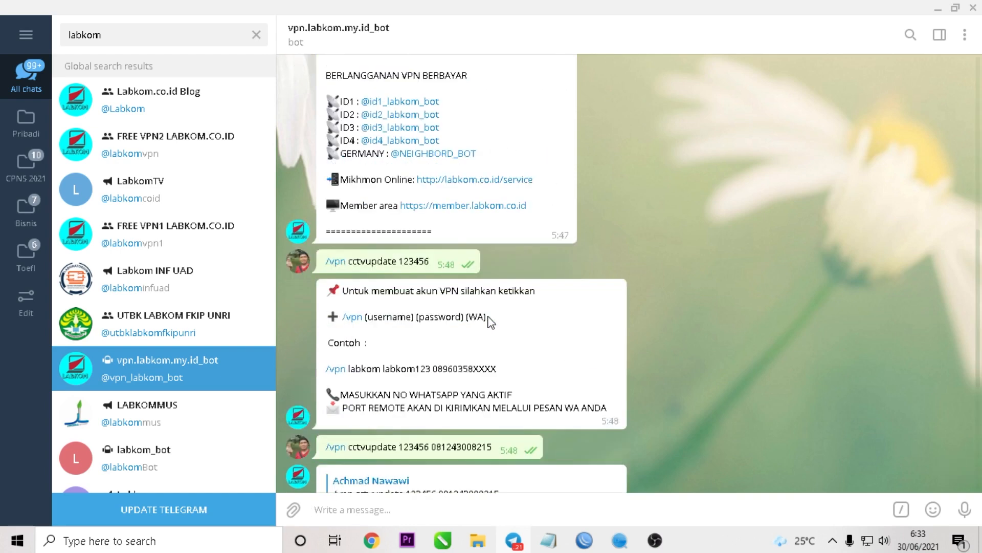
scroll(490, 321, "down", 2)
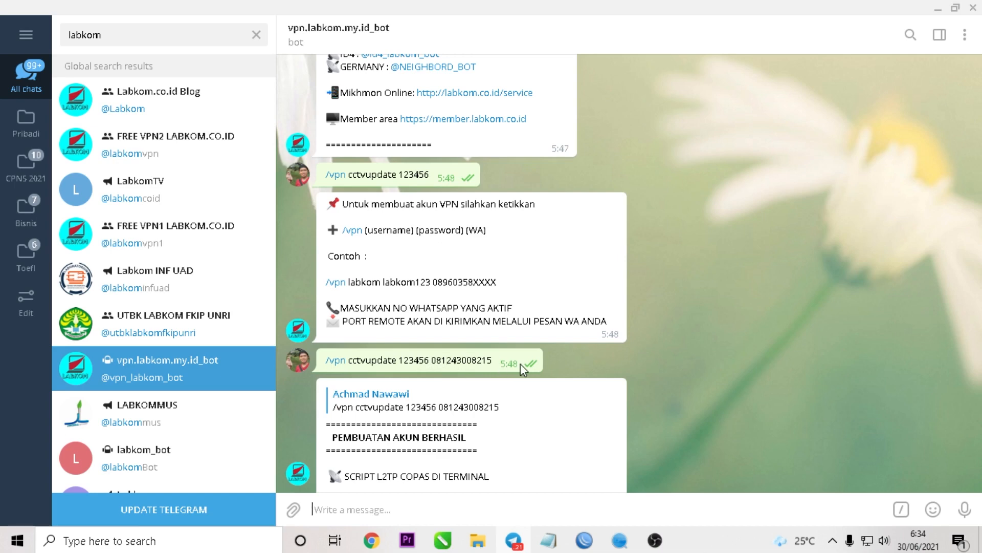
scroll(515, 369, "down", 3)
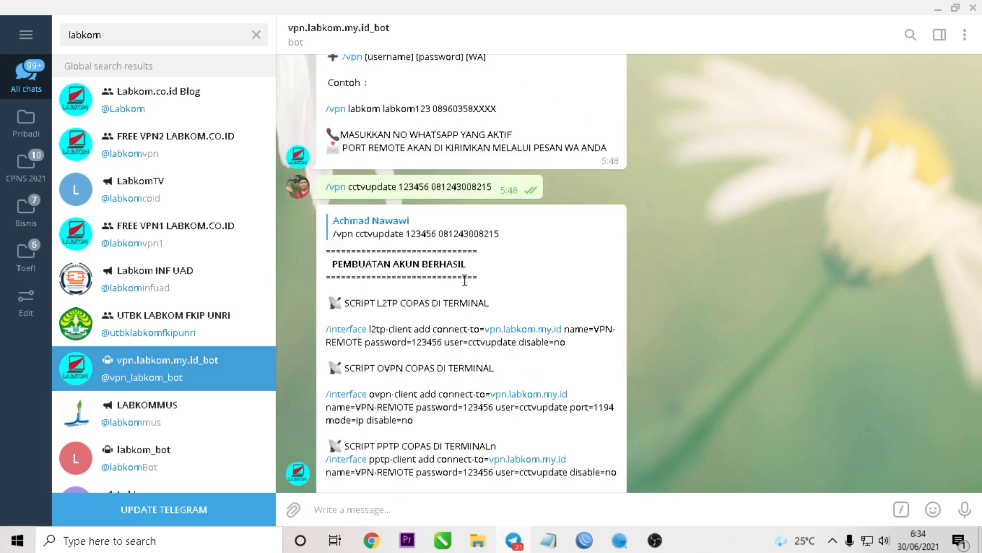
scroll(465, 281, "down", 1)
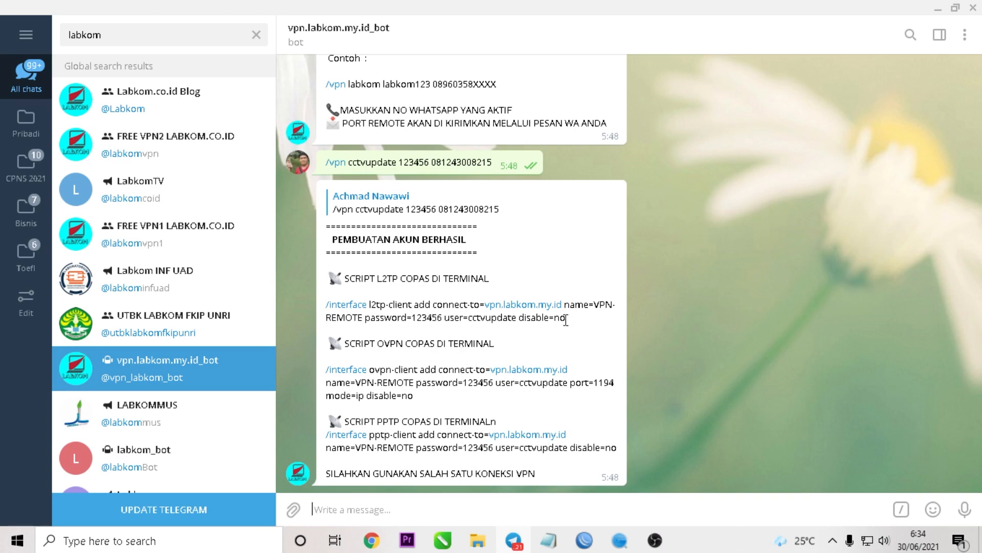
- Copy the L2TP client script for the terminal from the bot's account creation reply
left_click_drag(566, 319, 326, 307)
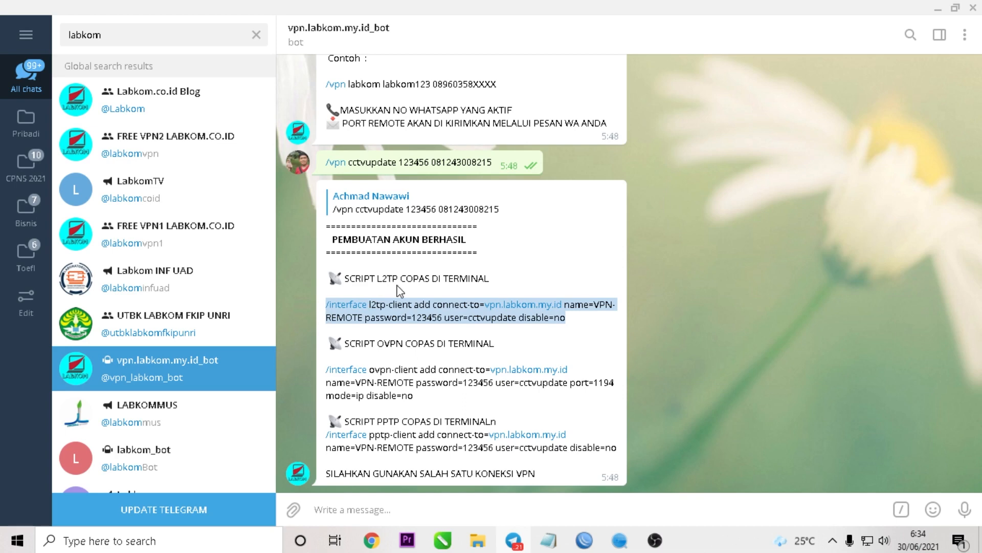
right_click(448, 316)
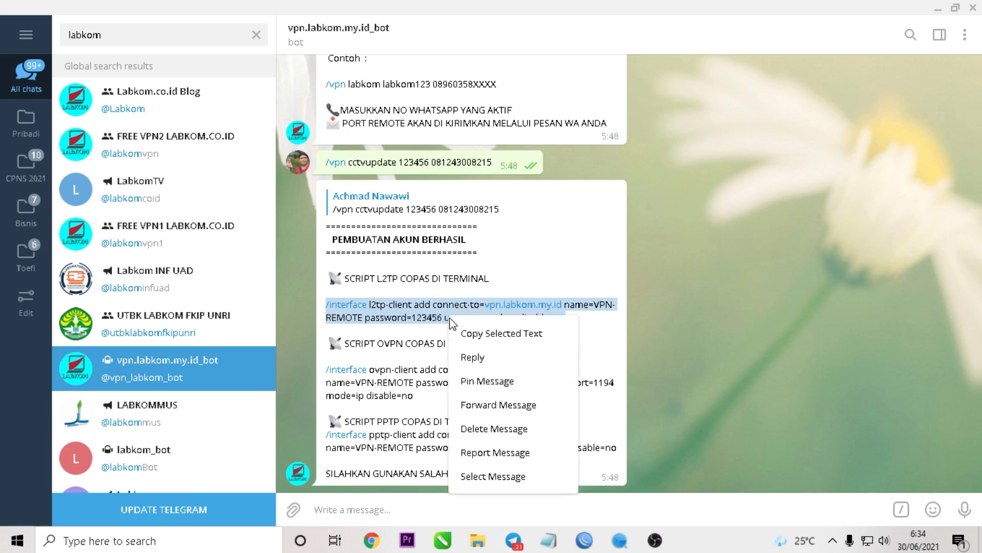
left_click(518, 337)
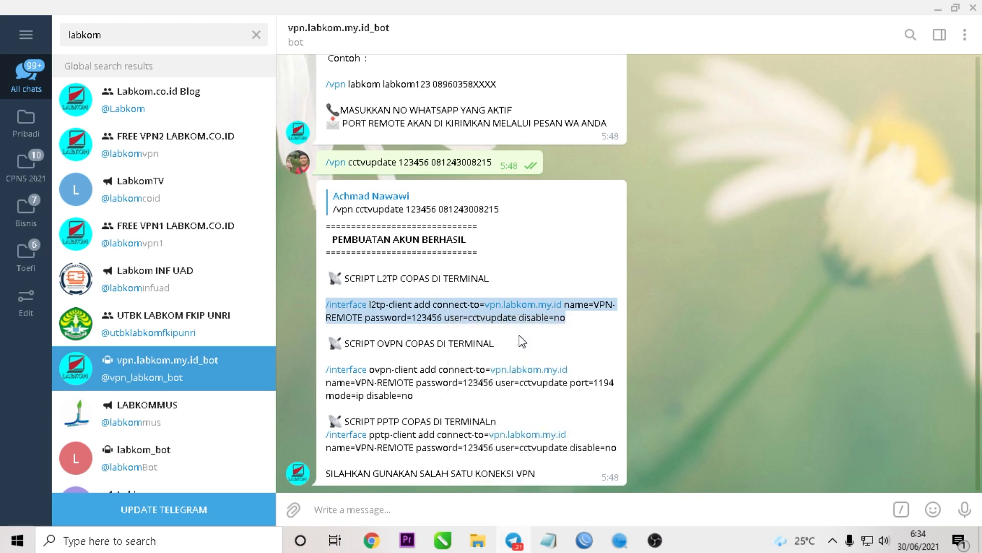
- Close the open WinBox router session and relaunch winbox64.exe by searching Windows for "win"
left_click(585, 543)
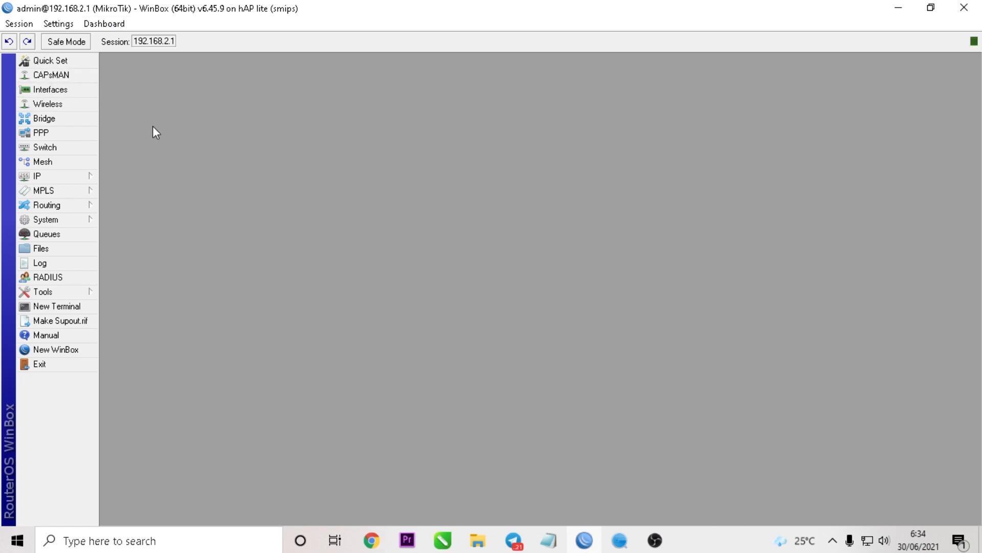
left_click(965, 8)
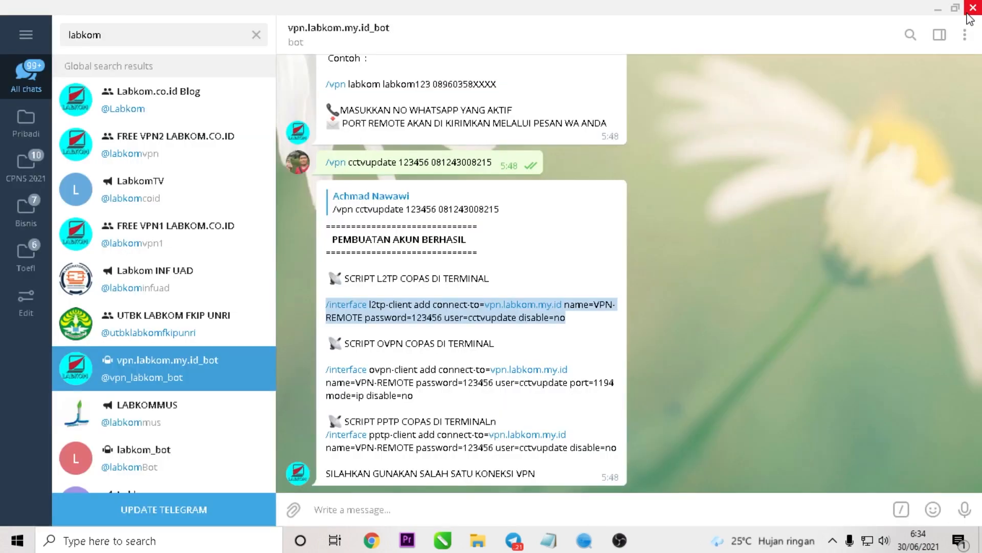
left_click(144, 542)
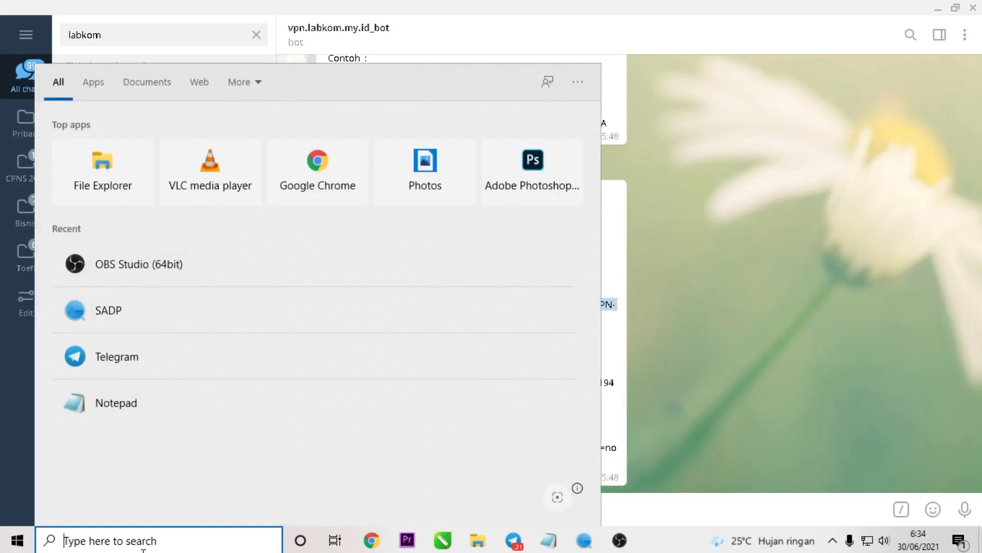
type("win")
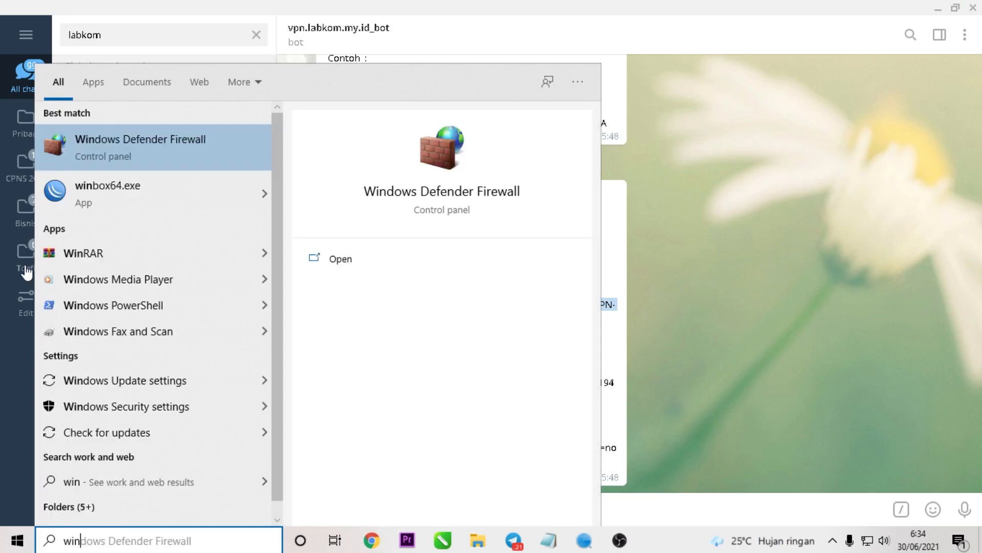
left_click(125, 174)
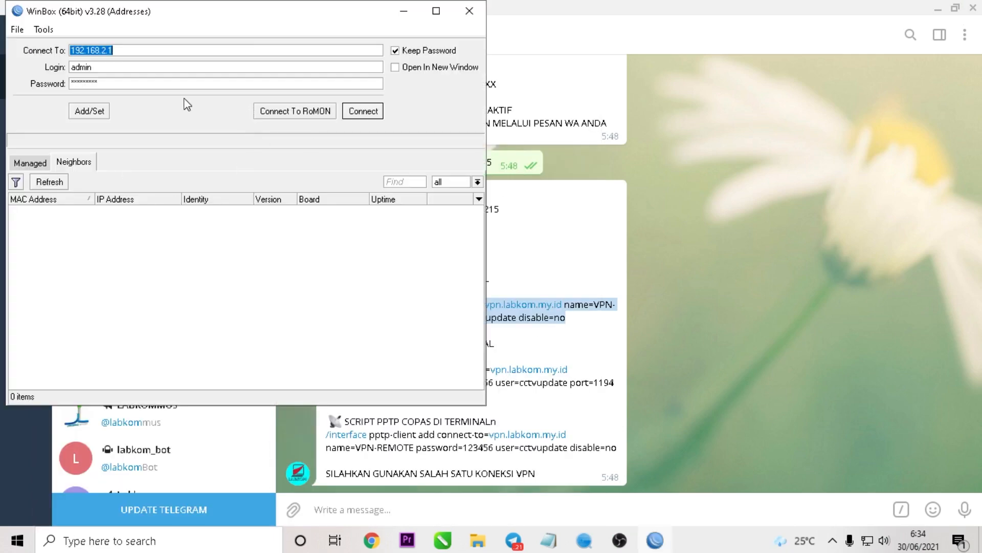
- Connect to the discovered MikroTik router at 192.168.2.1 with the saved admin login and open a new terminal
left_click(132, 211)
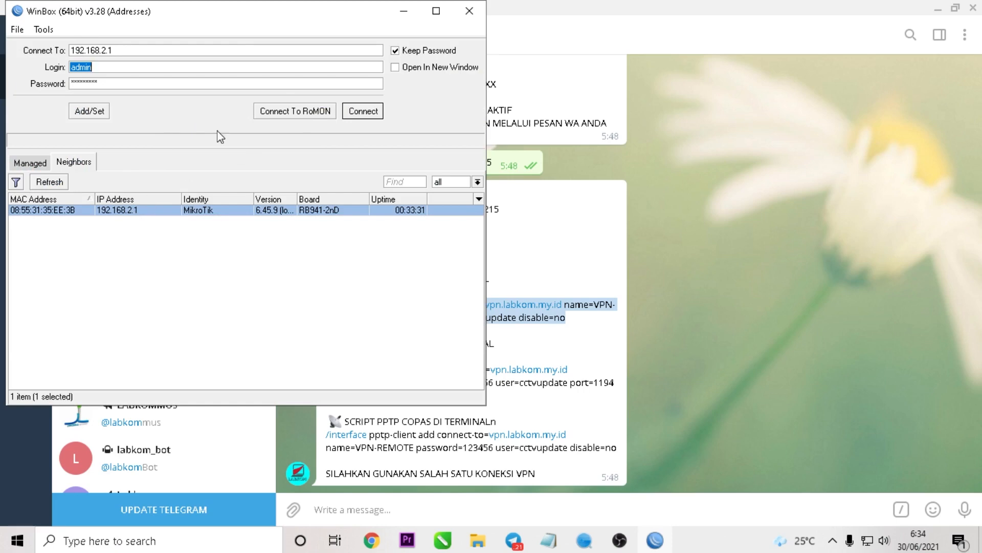
left_click(181, 87)
left_click(359, 113)
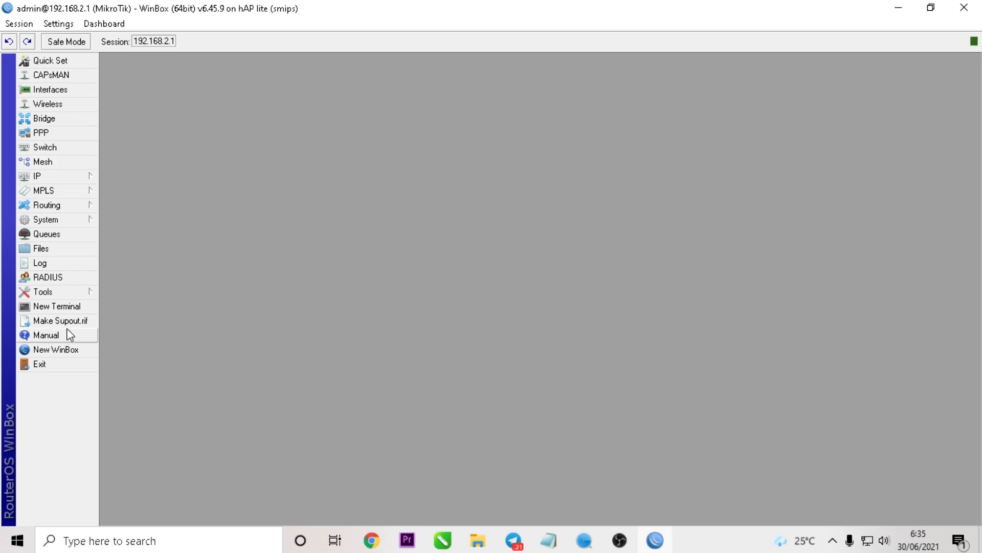
left_click(61, 306)
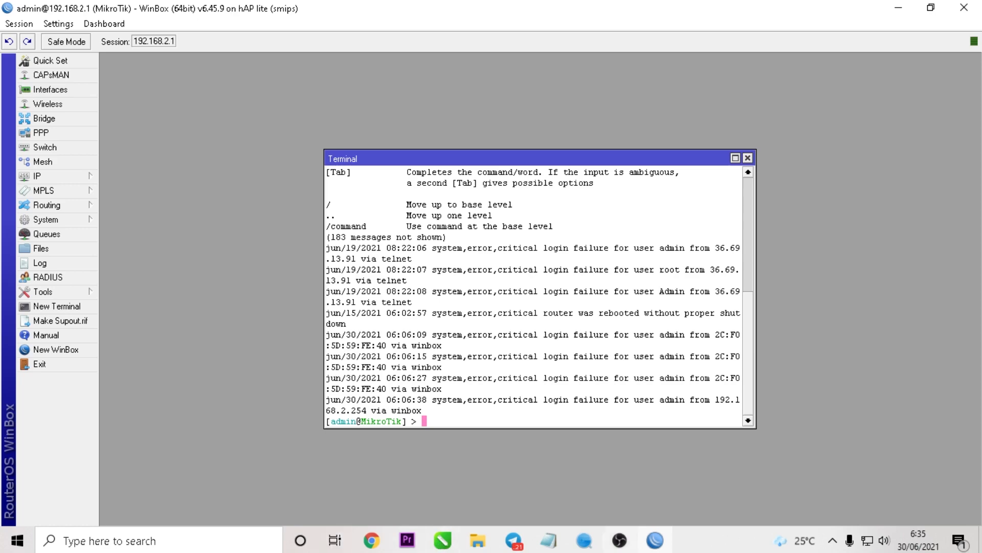
- Switch to Telegram, copy the bot's L2TP client script again, and return to the WinBox terminal
left_click(513, 540)
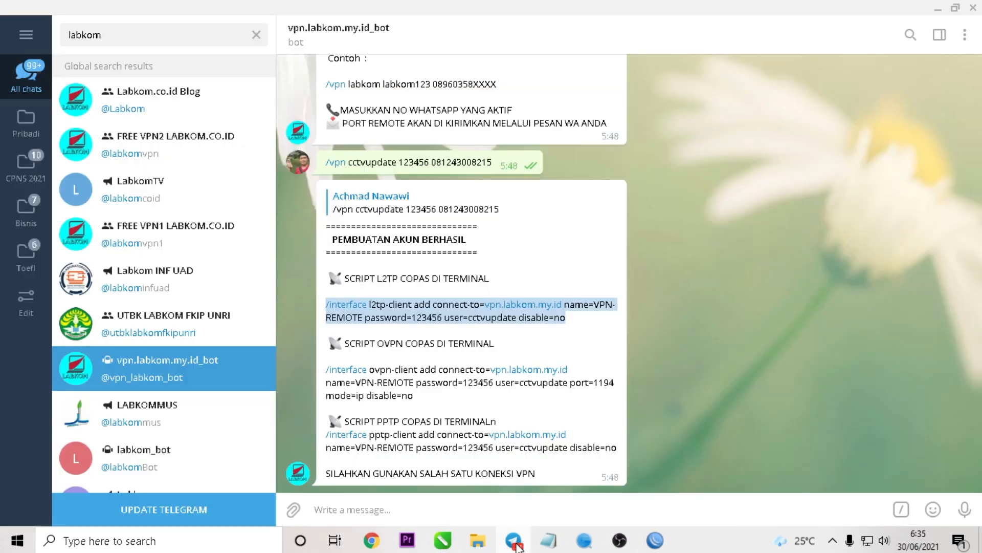
right_click(475, 316)
left_click(519, 335)
left_click(657, 541)
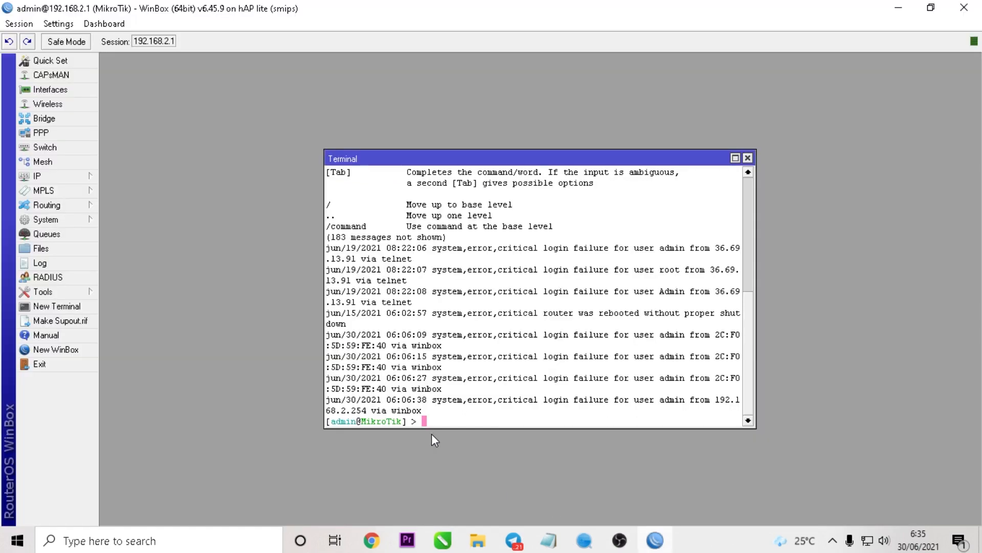
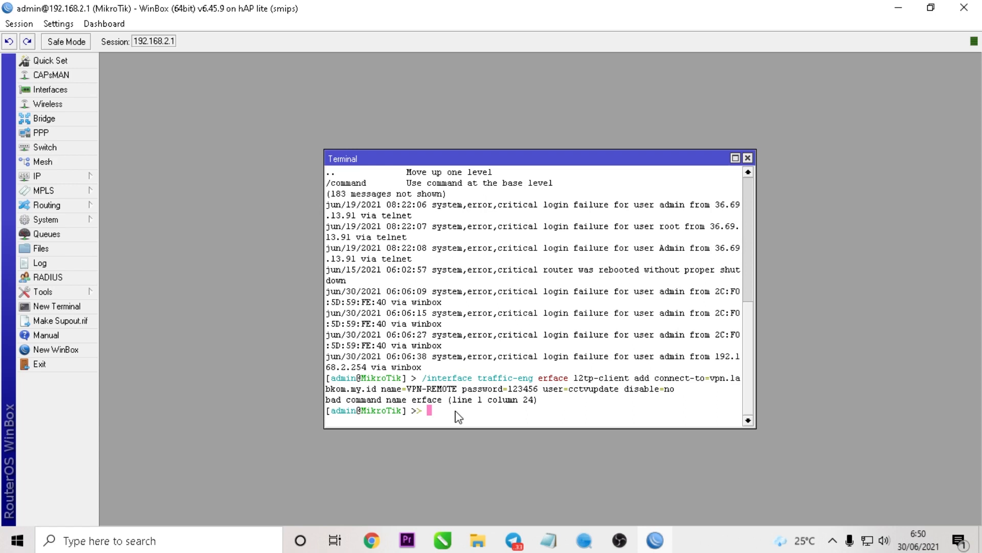
- Paste the L2TP client script with its account password into the terminal, remove the stray "traffic-eng erface" after /interface, and run it
right_click(436, 409)
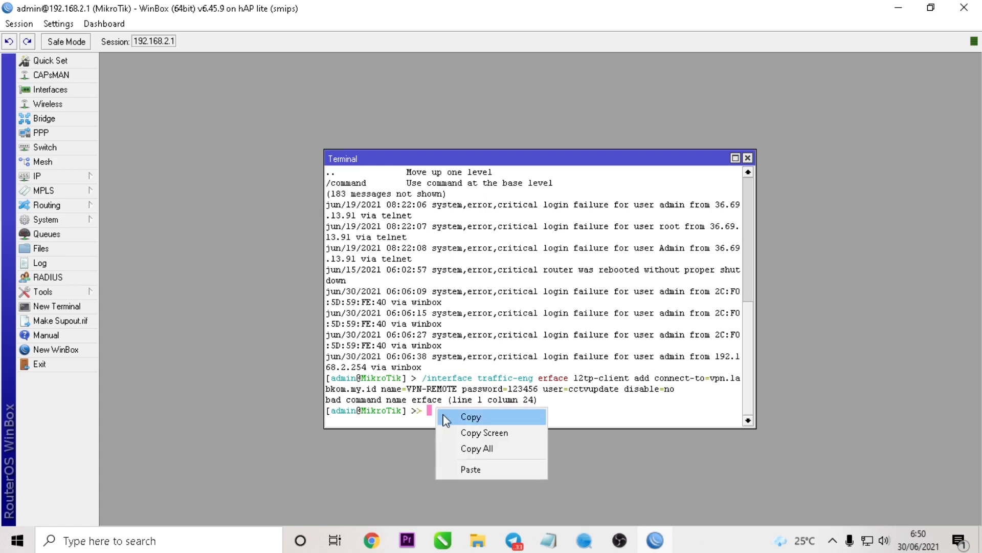
left_click(481, 470)
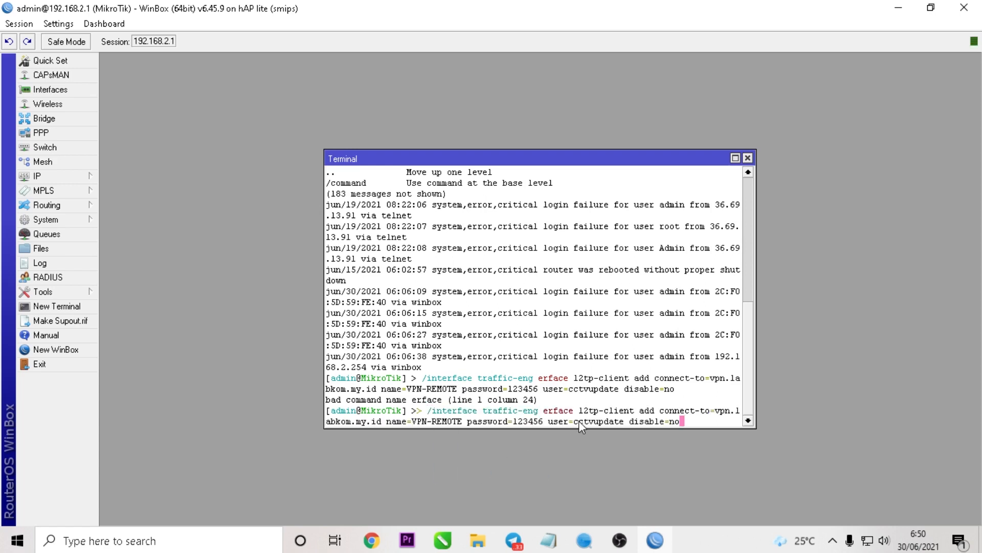
key("Left")
key("Left")
key("Left")
key("Left")
key("Left")
key("Left")
key("Left")
key("Left")
key("Left")
key("Left")
key("Left")
key("Left")
key("Left")
key("Left")
key("Left")
key("Left")
key("Left")
key("Left")
key("Left")
key("Left")
key("Left")
key("Left")
key("Left")
key("Left")
key("Left")
key("Left")
key("Left")
key("Left")
key("Left")
key("Left")
key("Left")
key("Left")
key("Left")
key("Left")
key("Left")
key("Left")
key("Left")
key("Left")
key("Left")
key("Left")
key("Left")
key("Left")
key("Left")
key("Left")
key("Left")
key("Left")
key("Left")
key("Left")
key("Left")
key("Left")
key("Left")
key("Left")
key("Left")
key("BackSpace")
key("BackSpace")
key("BackSpace")
key("BackSpace")
key("BackSpace")
key("BackSpace")
key("BackSpace")
key("BackSpace")
key("BackSpace")
key("BackSpace")
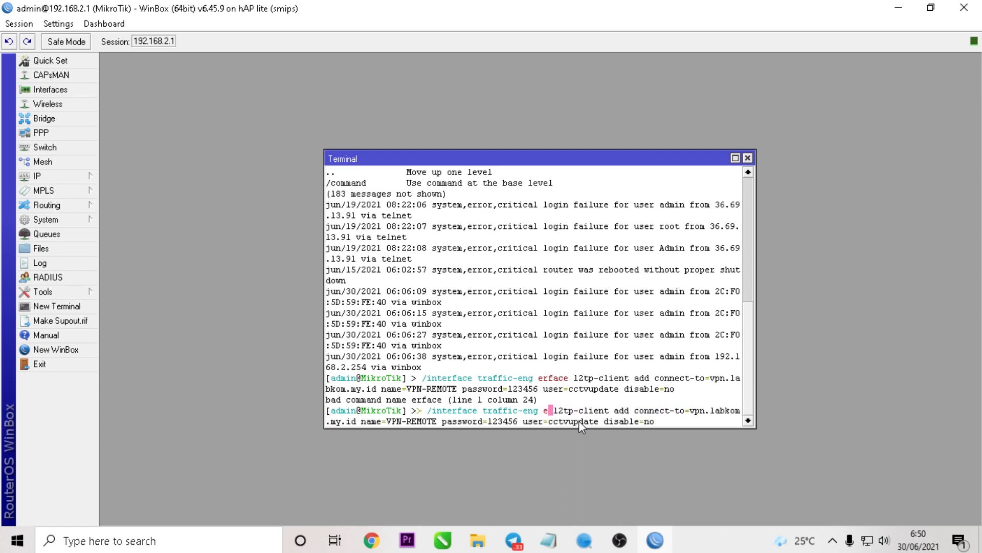
key("BackSpace")
key("BackSpace")
key("BackSpace")
key("BackSpace")
key("BackSpace")
key("BackSpace")
key("BackSpace")
key("BackSpace")
key("BackSpace")
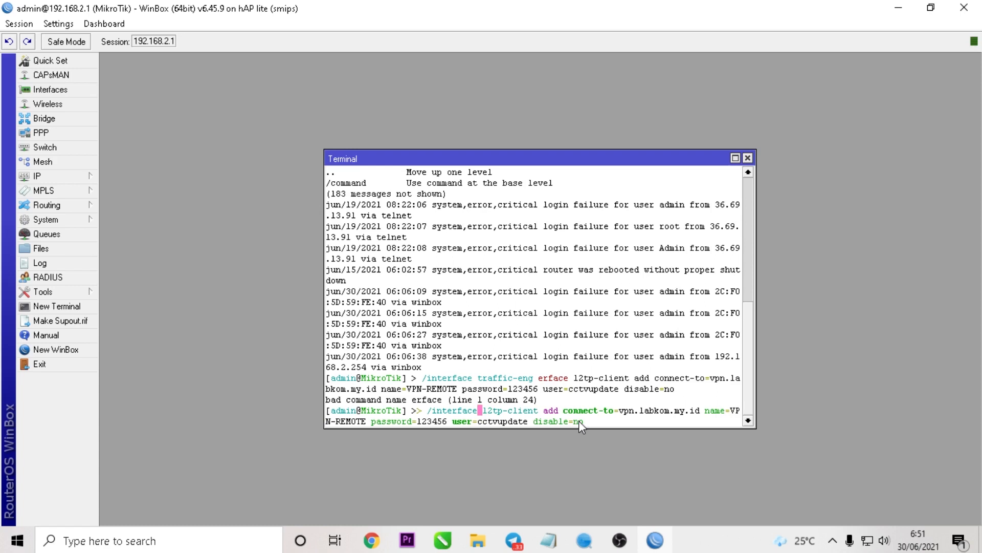
key("Down")
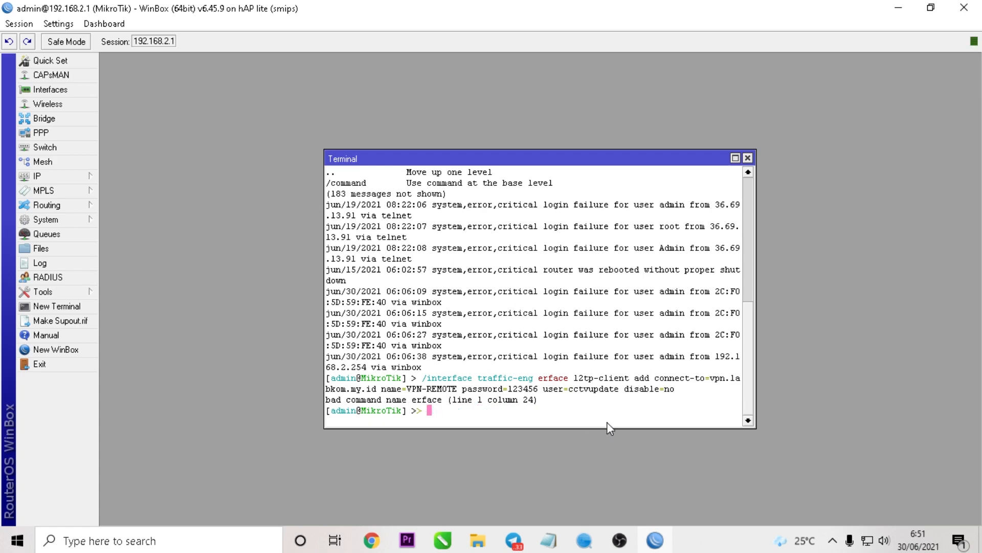
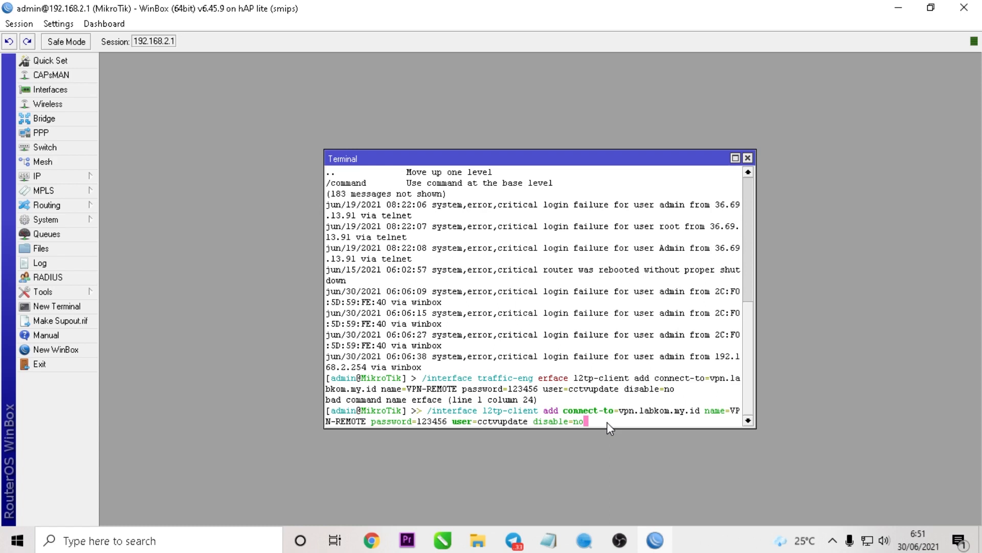
key("Return")
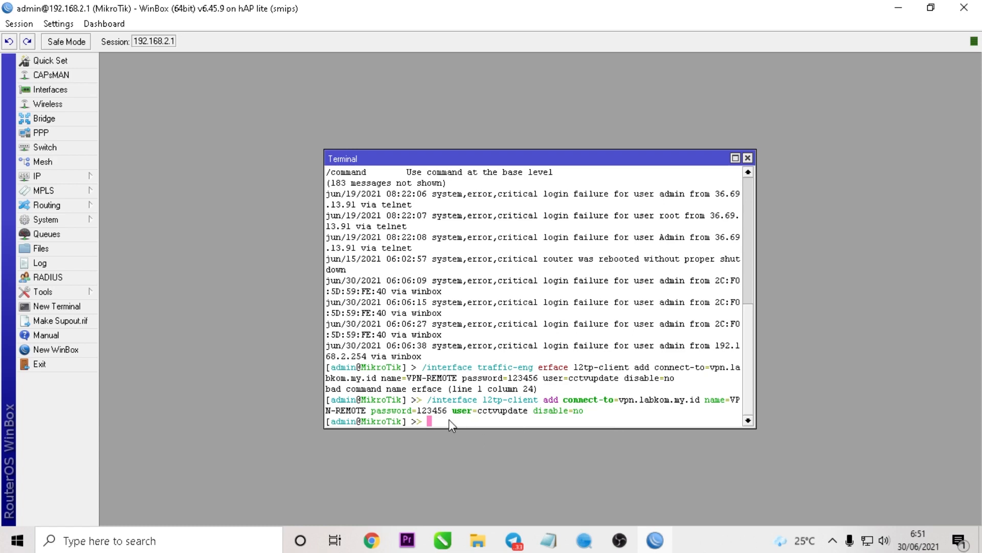
- Open the interface list and check the connection status and traffic of the VPN-REMOTE L2TP client
left_click(56, 98)
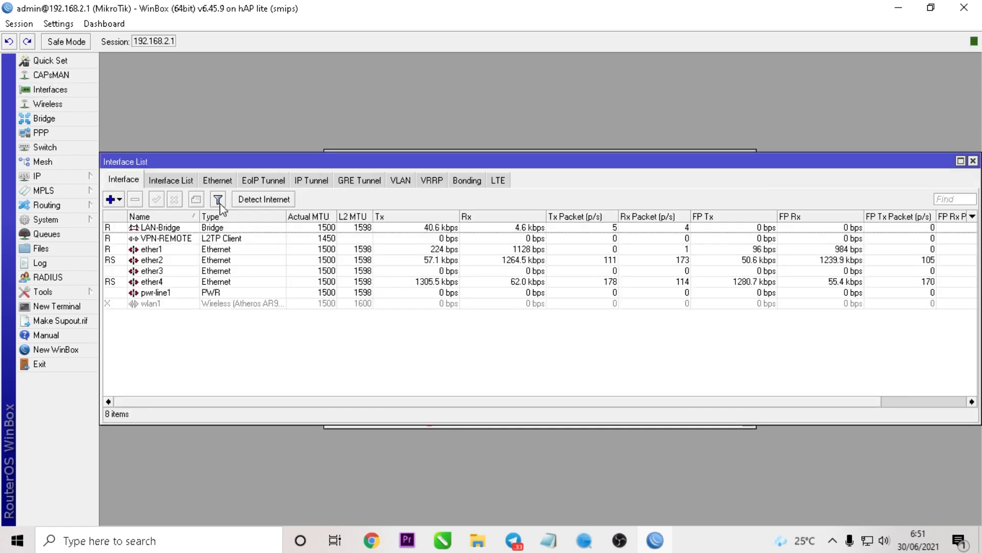
left_click(214, 241)
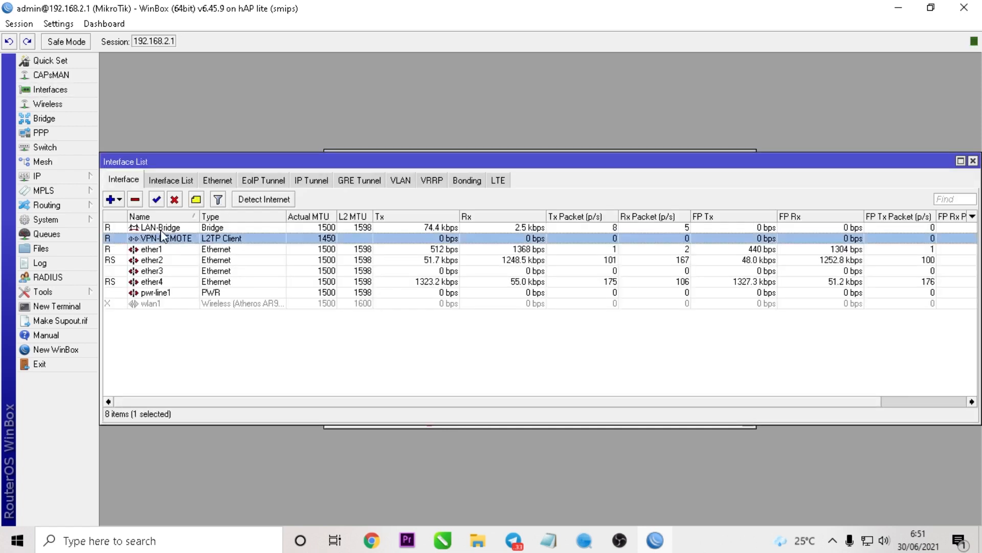
double_click(228, 241)
left_click(504, 155)
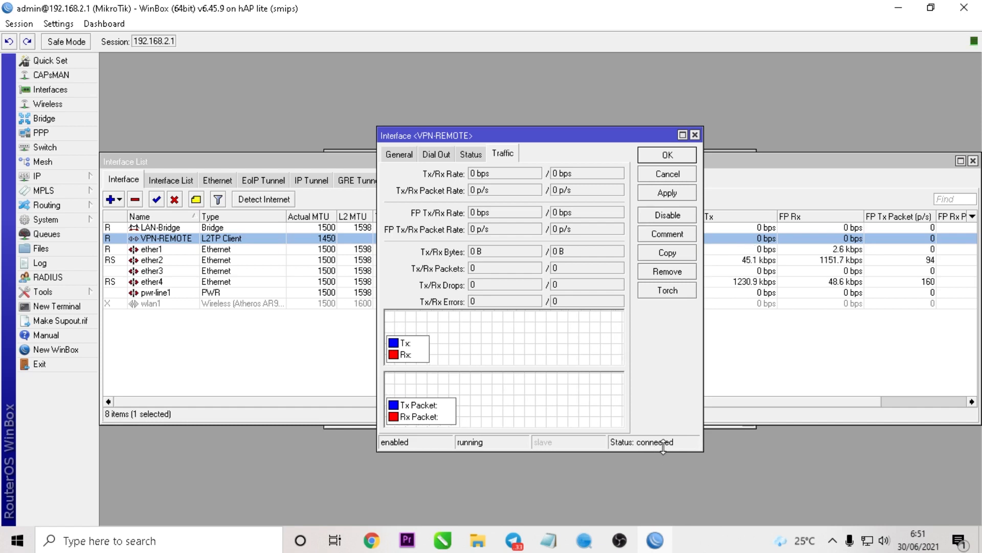
left_click(695, 135)
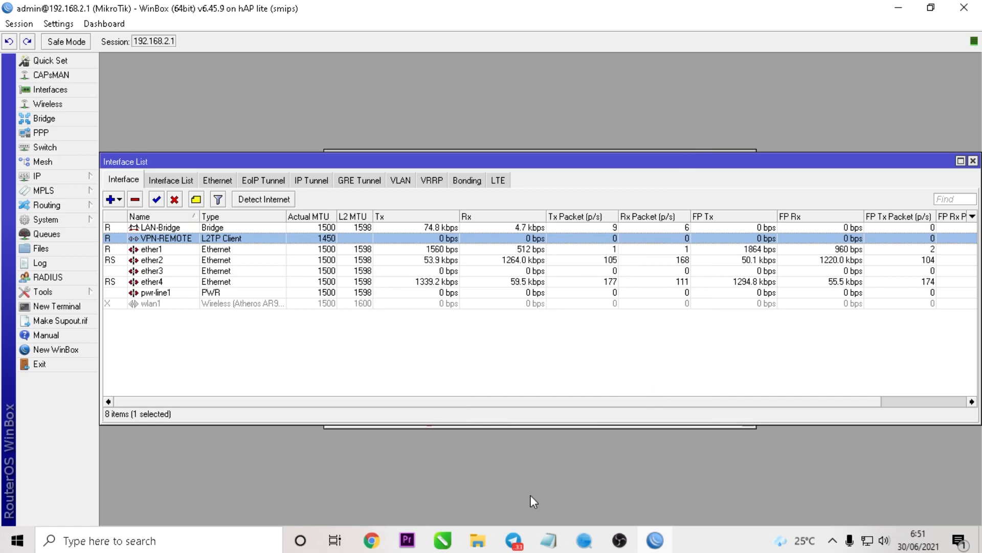
- Switch to Telegram and look up the port check command in the VPN bot's start message
left_click(512, 539)
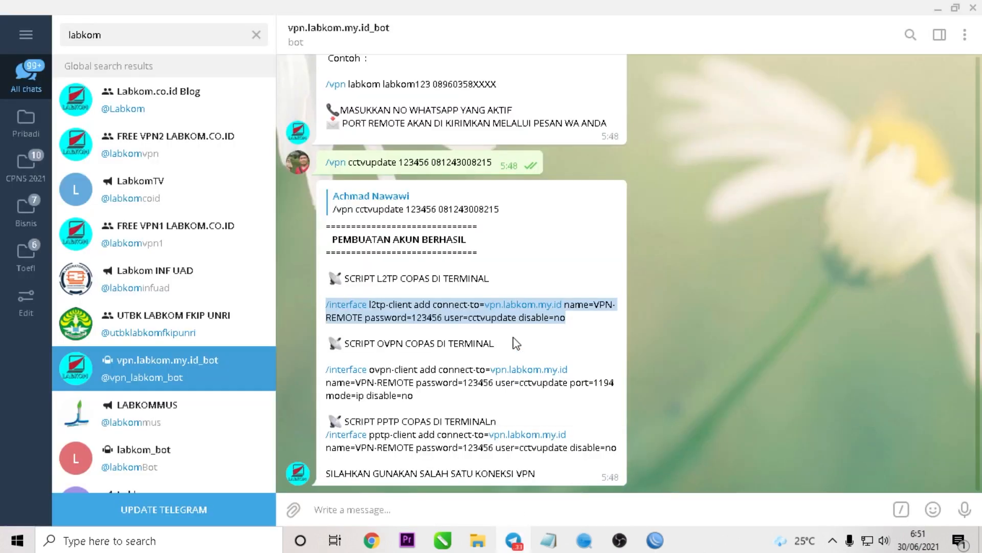
scroll(516, 340, "up", 1)
scroll(517, 341, "down", 1)
scroll(517, 337, "up", 3)
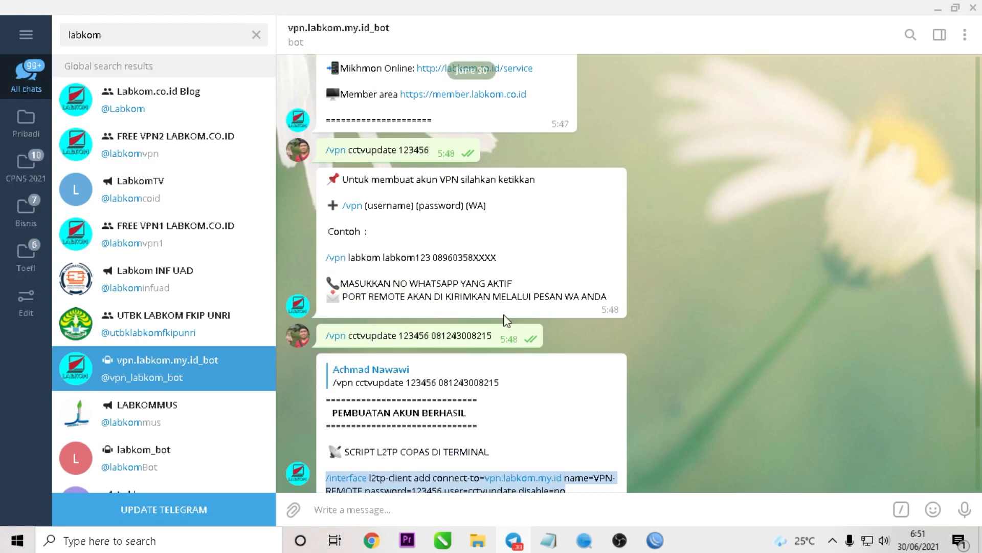
scroll(448, 254, "up", 7)
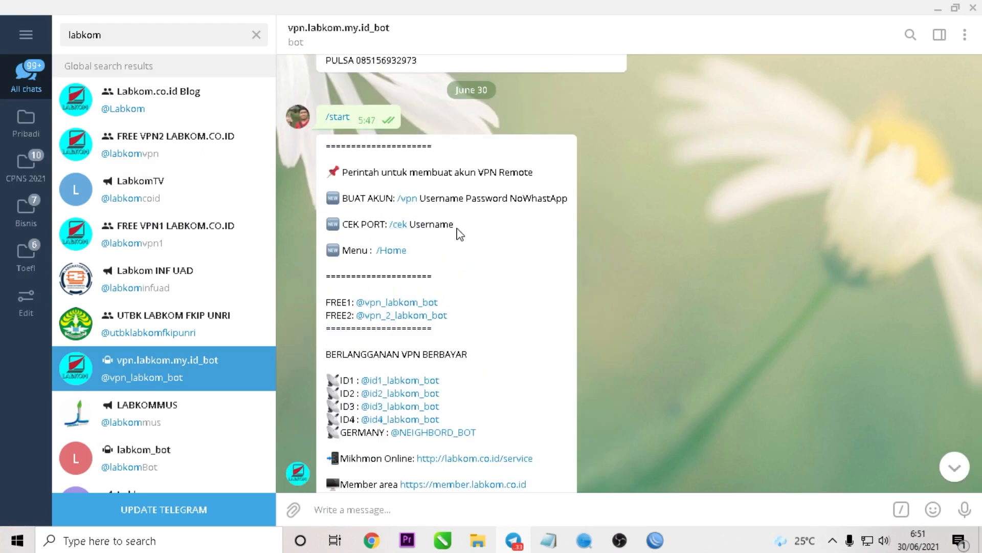
scroll(457, 232, "down", 15)
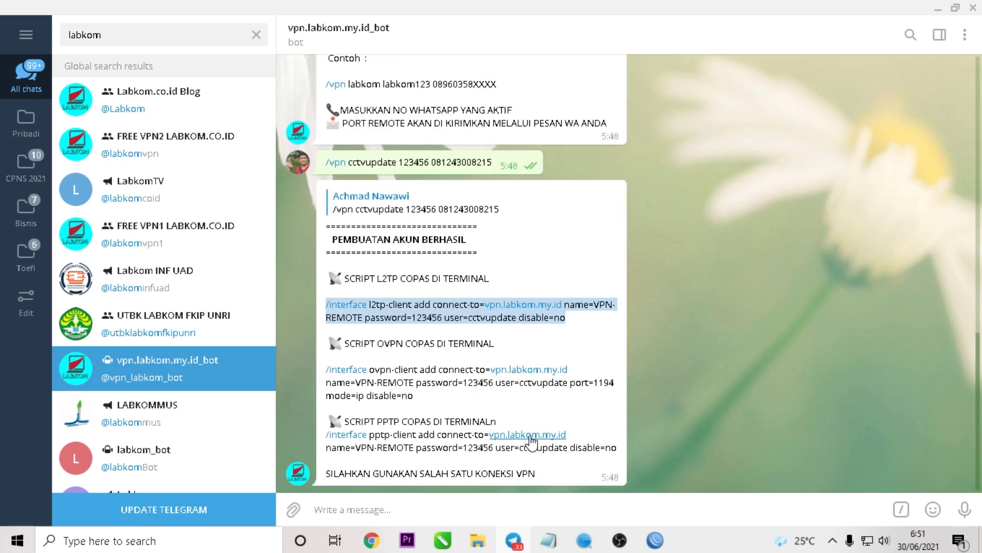
type("user")
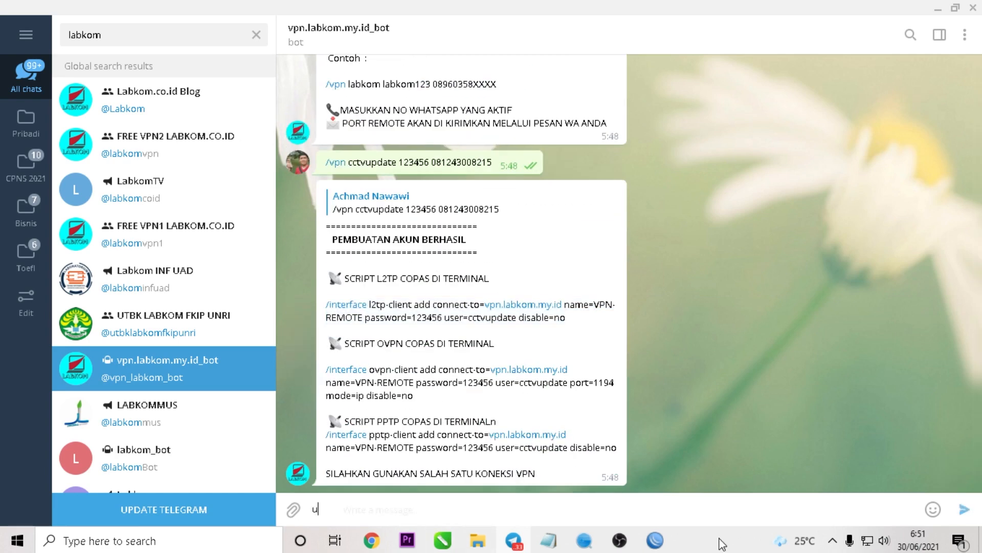
key("BackSpace")
key("BackSpace")
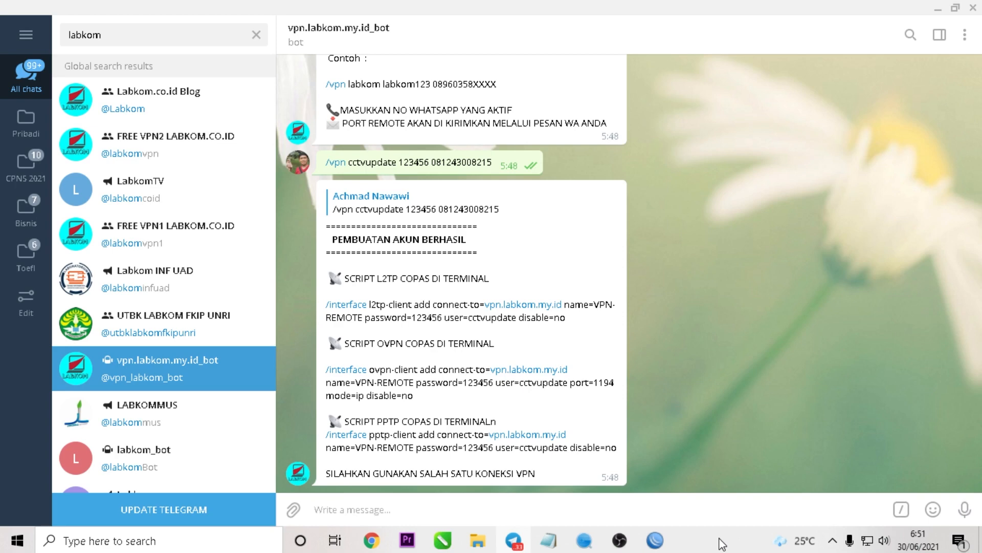
- Send the VPN bot the port check command "/cek cctvupdate"
scroll(612, 327, "up", 10)
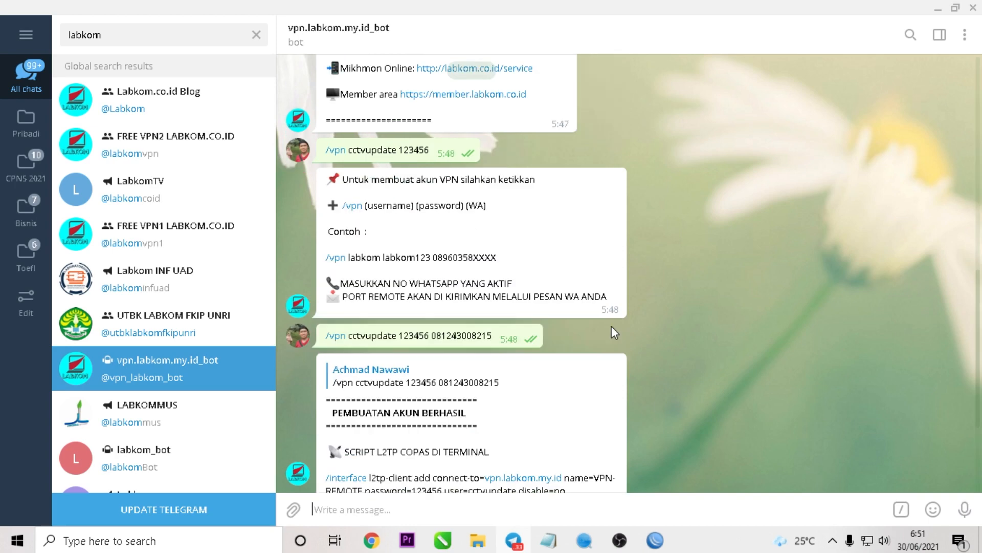
scroll(645, 387, "down", 10)
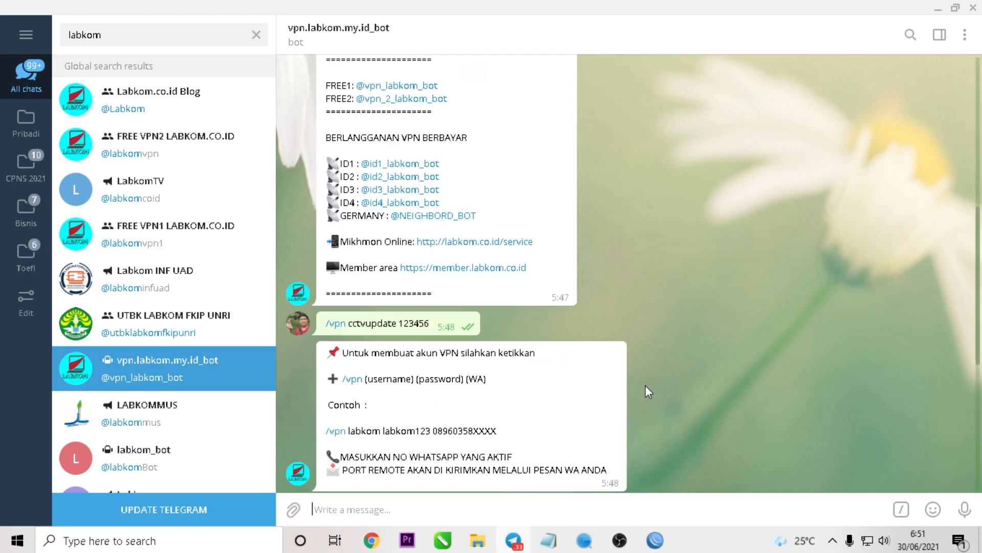
type("/cek")
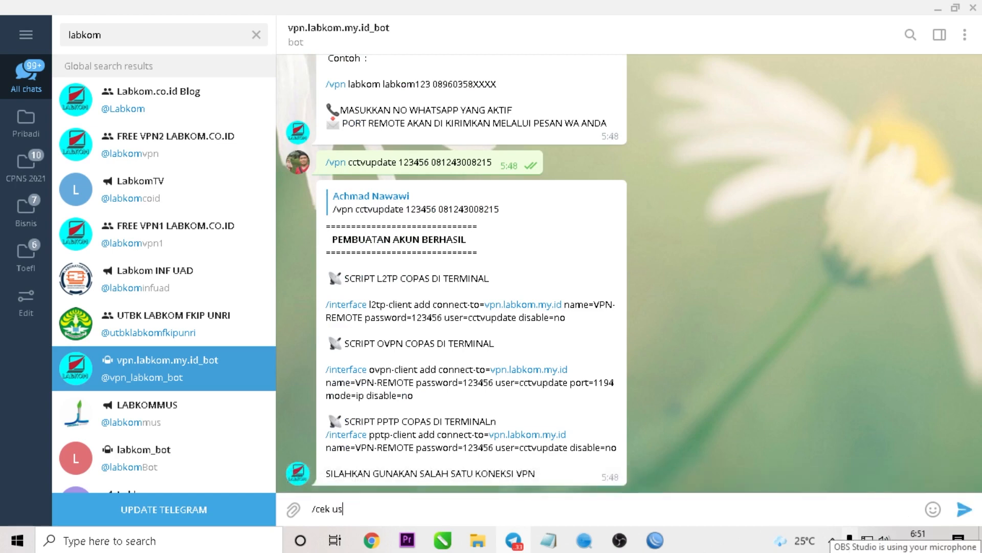
type(" cctvupdate")
key("Return")
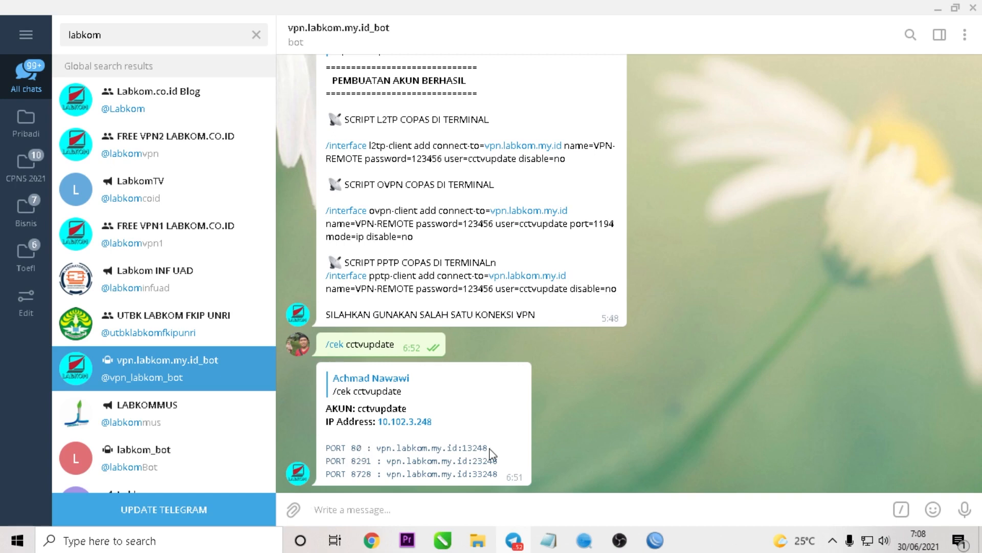
- Copy the port 80 address vpn.labkom.my.id:13248 from the bot's reply and open it in a new Chrome tab
left_click_drag(379, 448, 492, 449)
right_click(470, 450)
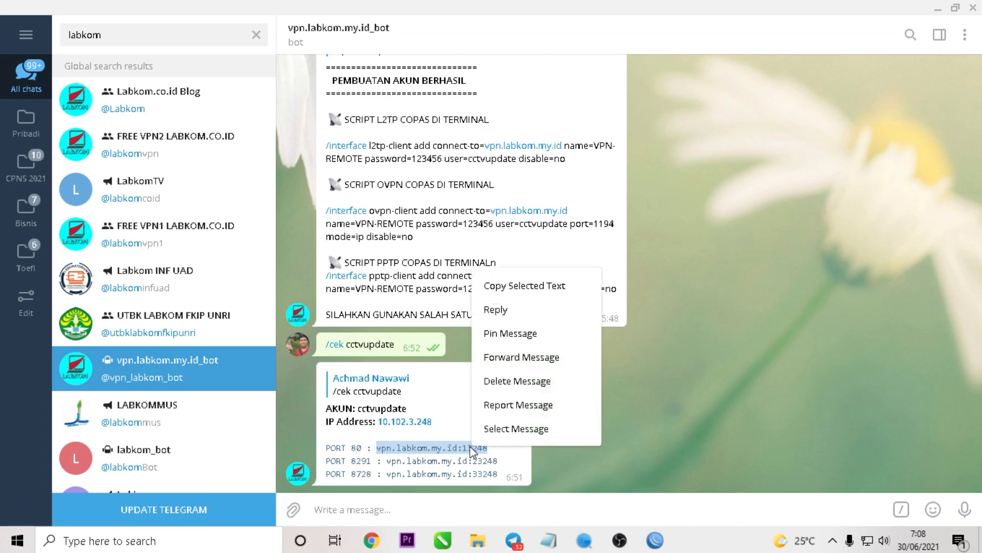
left_click(526, 285)
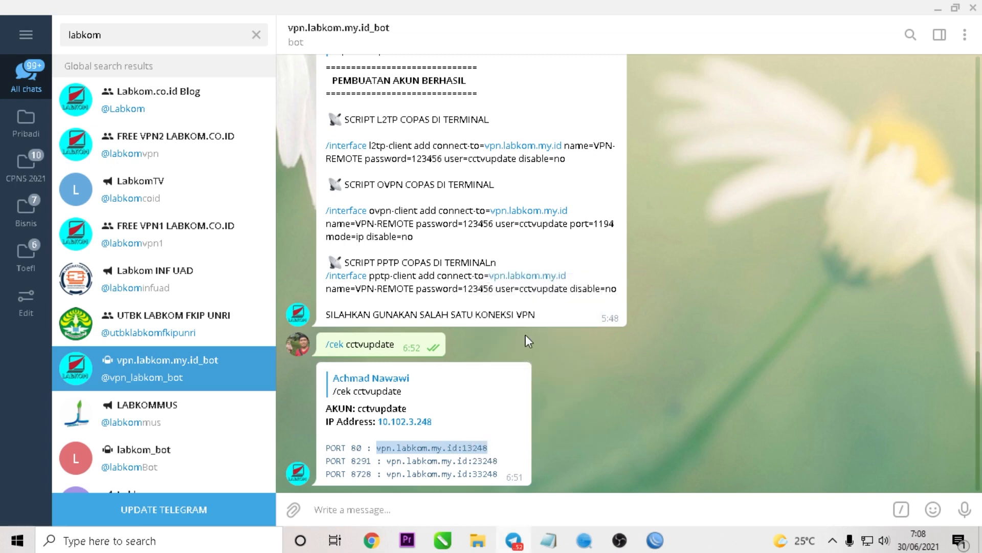
left_click(372, 540)
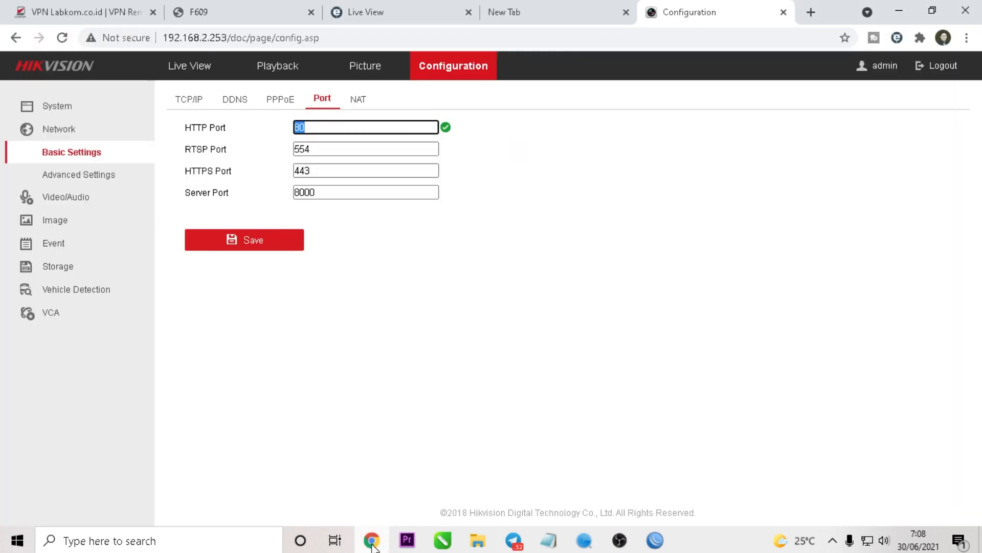
left_click(810, 13)
key("ctrl+v")
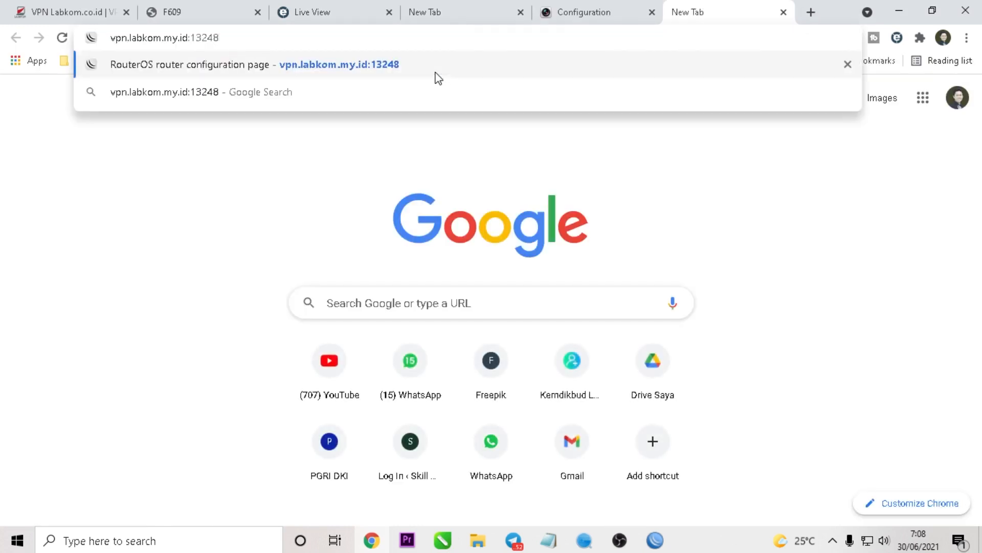
key("Return")
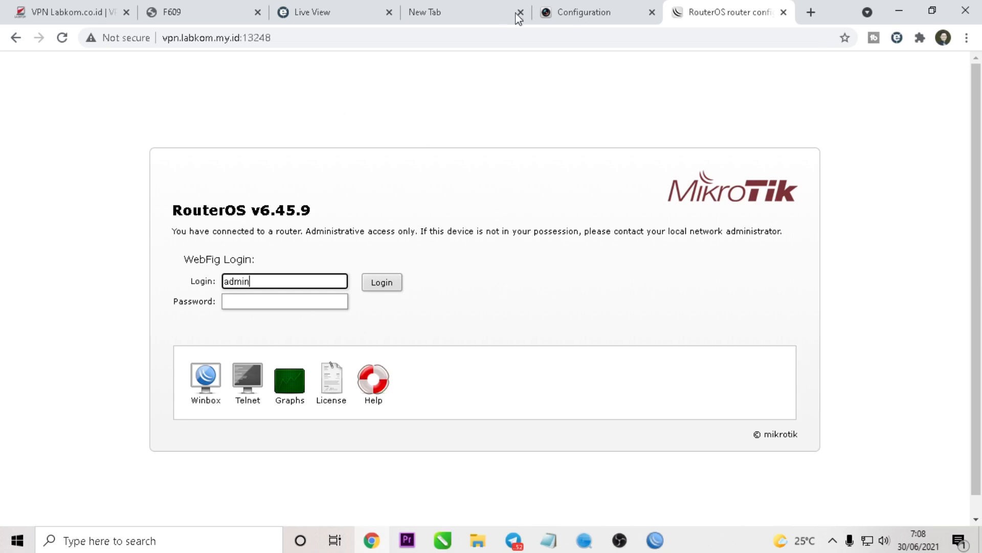
- Switch to Telegram and copy the port number 8728 from the VPN bot's reply
left_click(511, 546)
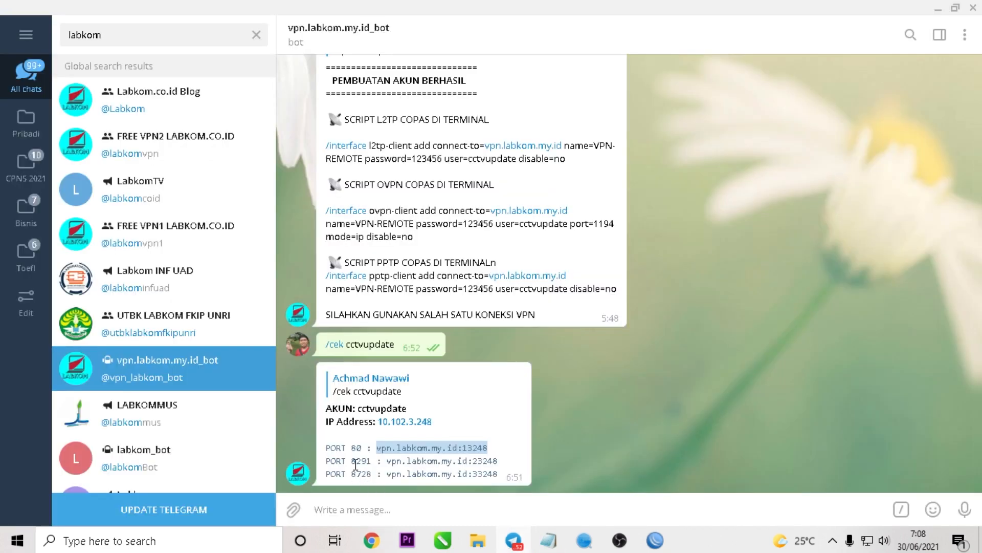
double_click(354, 473)
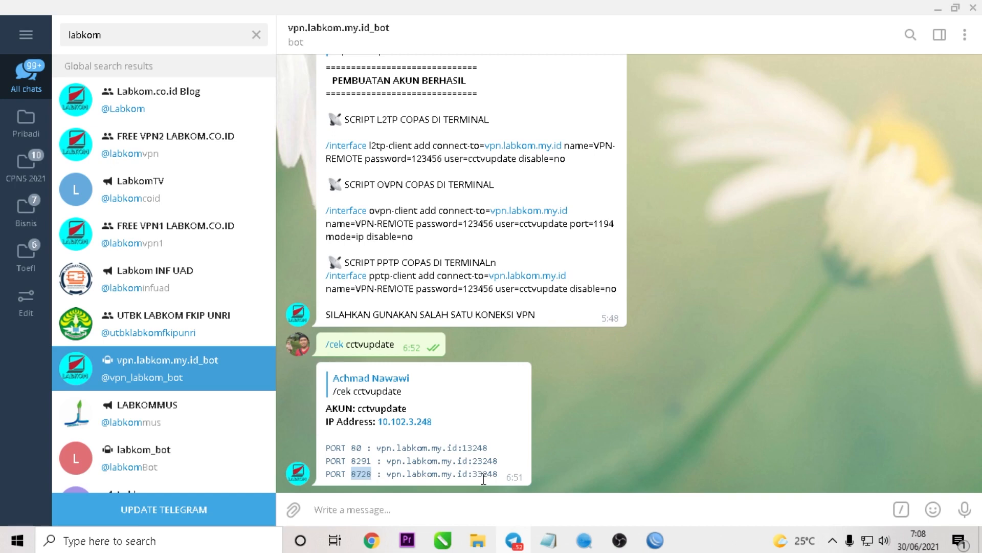
left_click_drag(475, 476, 498, 476)
double_click(352, 476)
right_click(363, 475)
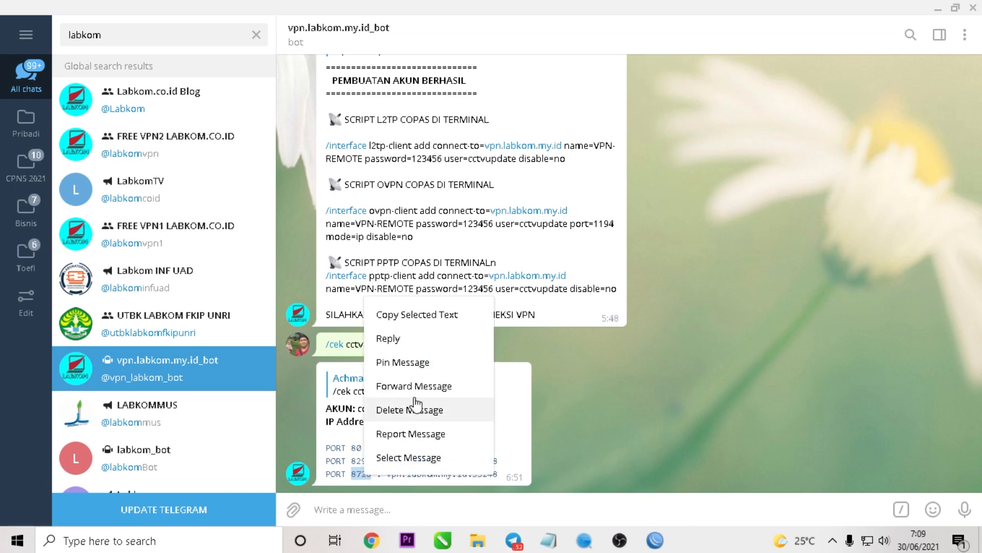
left_click(438, 320)
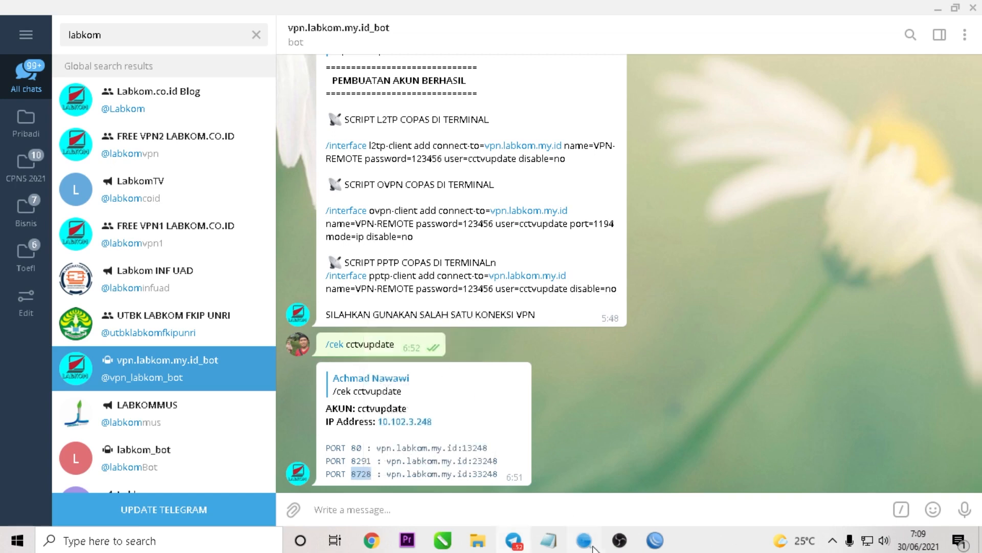
- Switch to WinBox and start a new firewall NAT rule with the chain set to dstnat
left_click(656, 541)
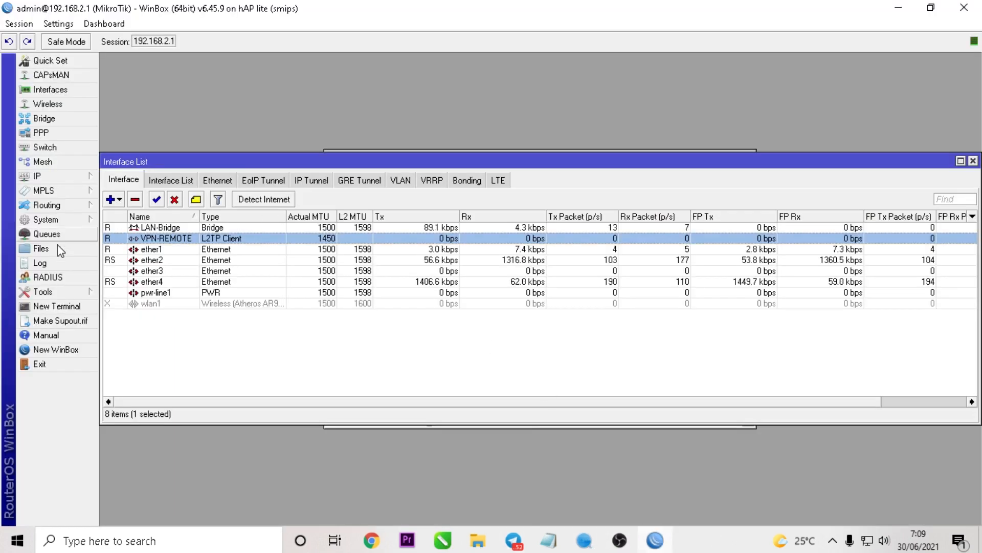
left_click(53, 177)
left_click(140, 295)
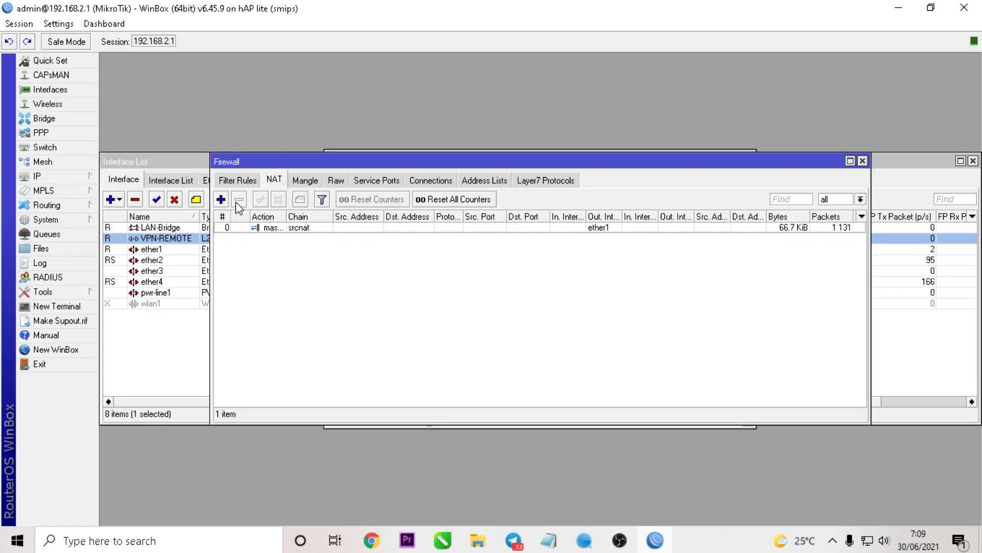
left_click(221, 199)
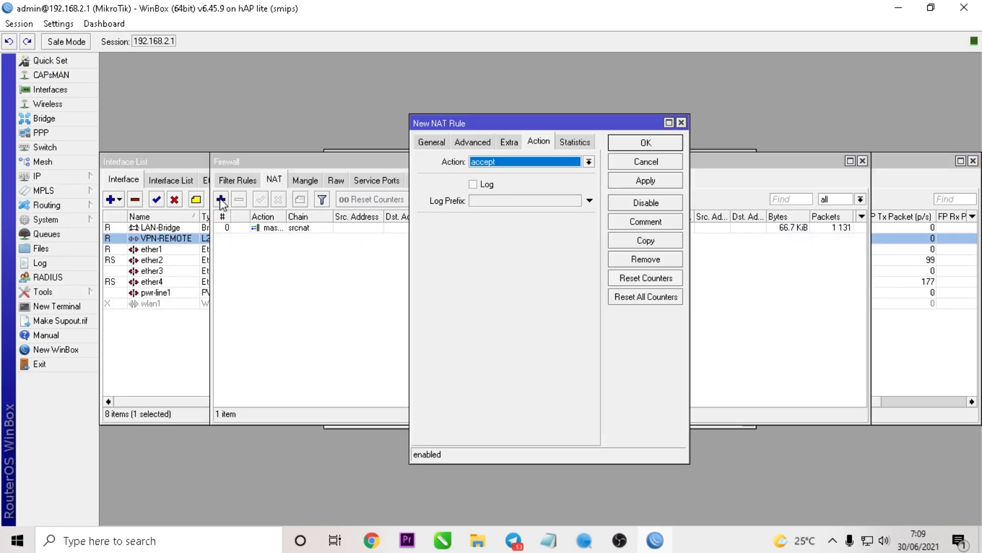
left_click(431, 142)
left_click(589, 162)
left_click(578, 176)
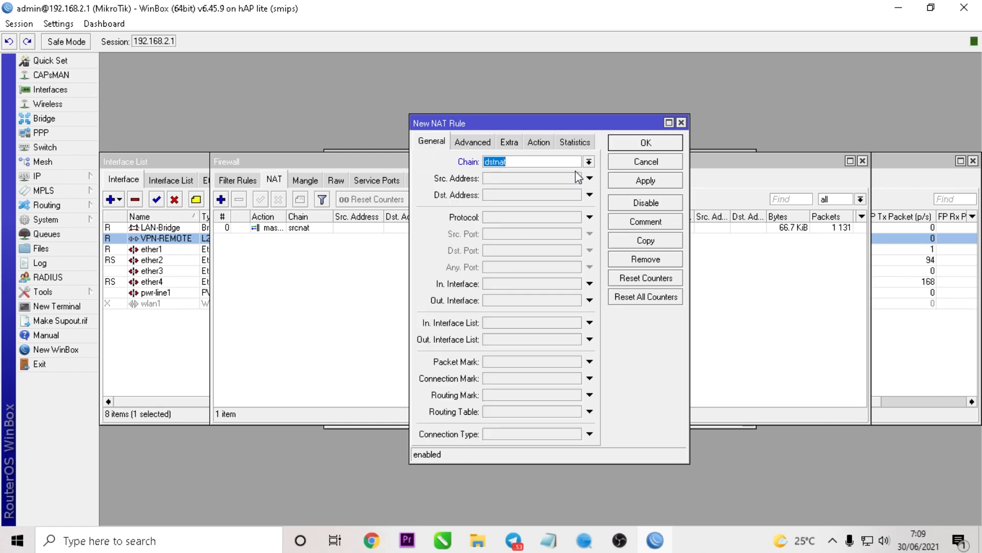
- Set the rule's protocol to 6 (tcp), destination port to 8728 and incoming interface to VPN-REMOTE
left_click(530, 219)
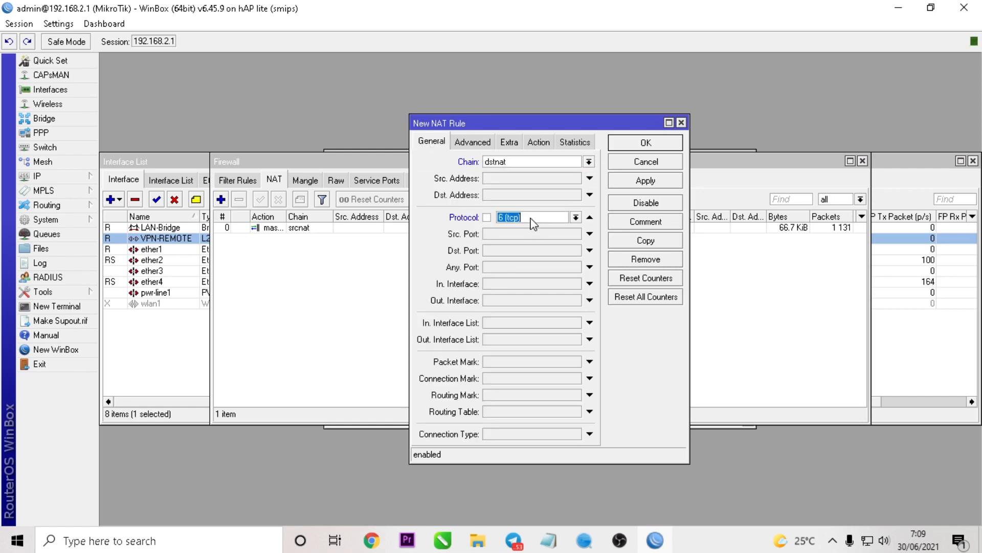
left_click(527, 251)
type("8728")
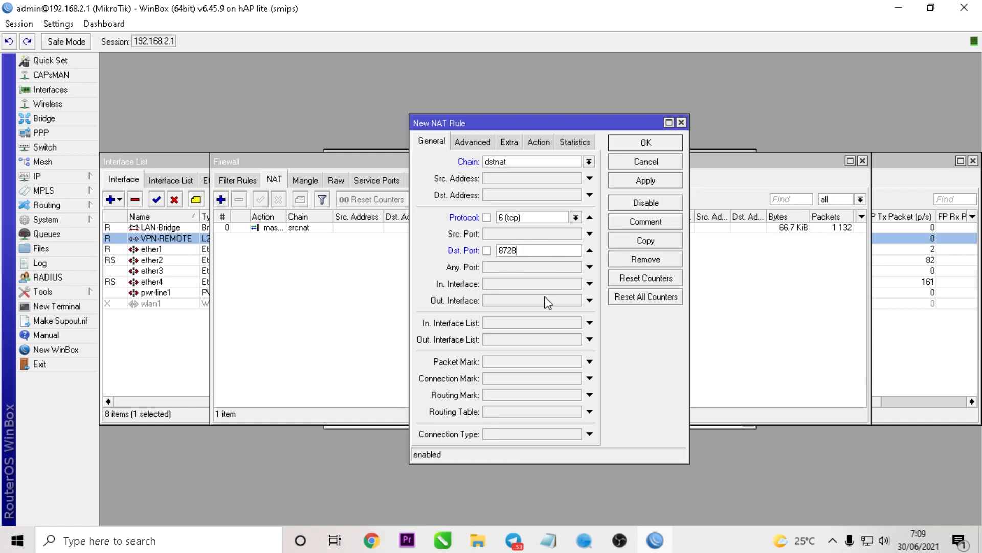
left_click(589, 284)
left_click(576, 285)
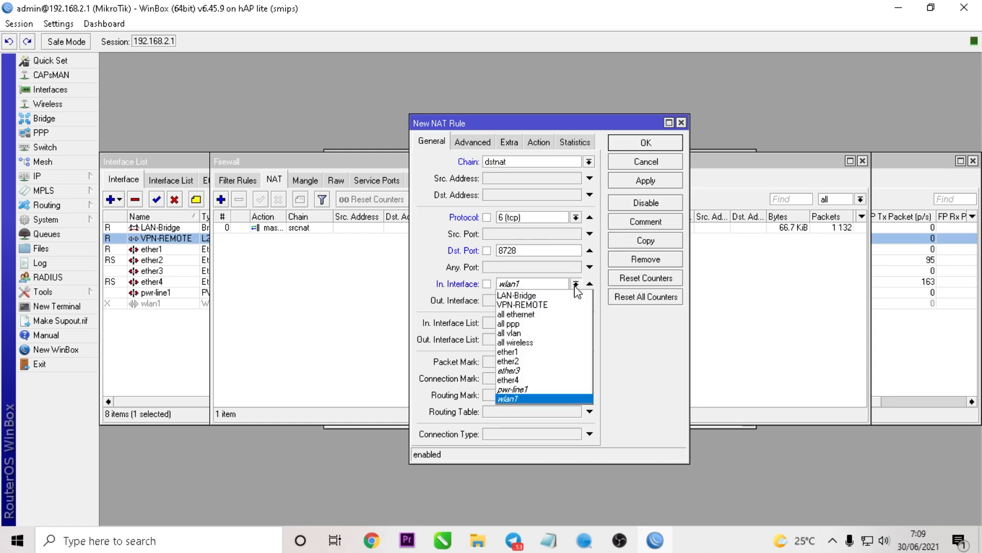
left_click(522, 305)
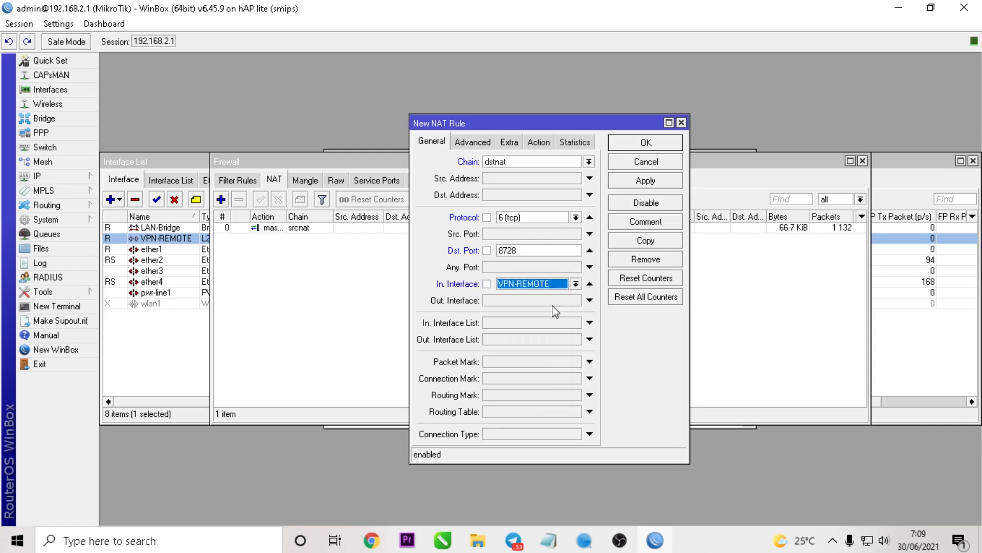
- Set the new NAT rule's action to dst-nat
left_click(539, 142)
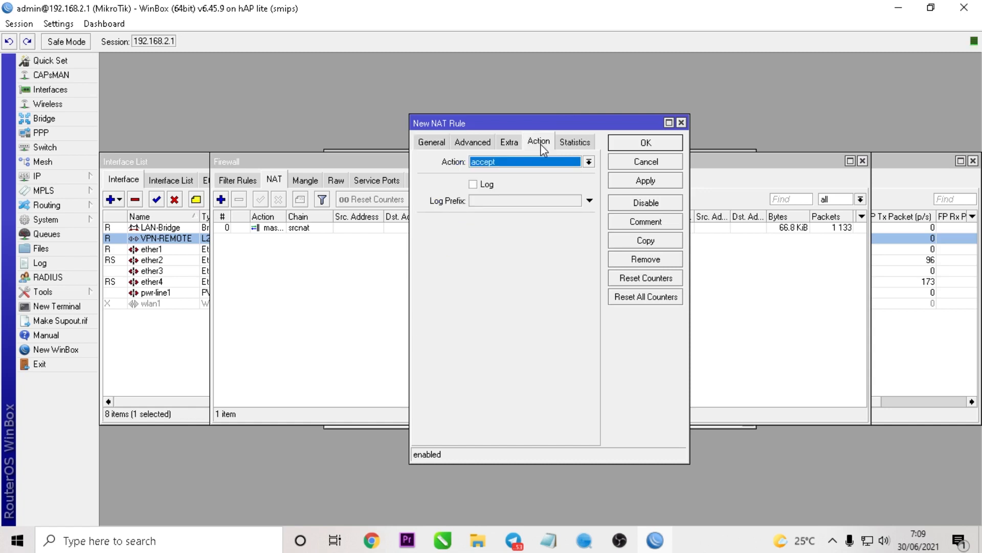
left_click(589, 161)
left_click(546, 202)
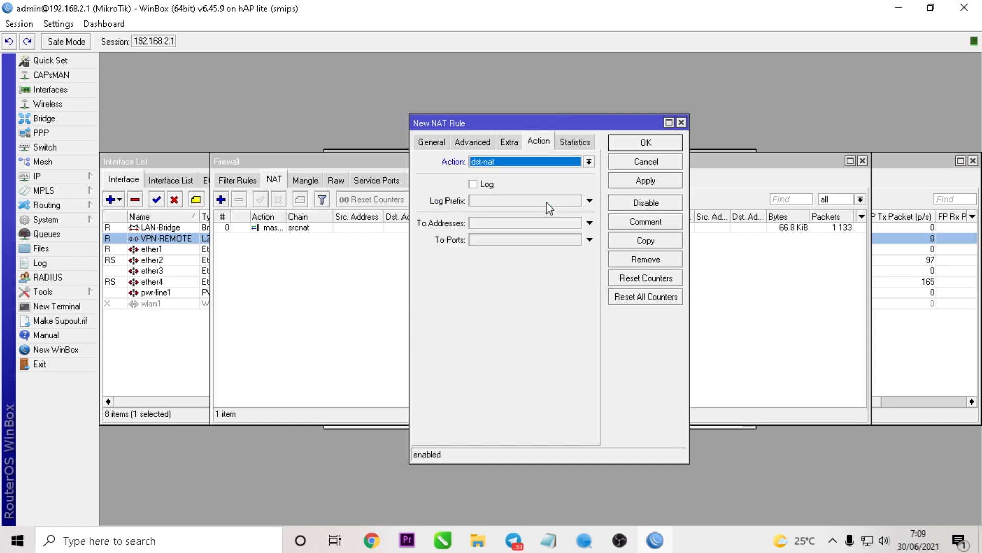
- Switch to Chrome and copy the DVR's IP address 192.168.2.253 from its Configuration page's URL
left_click(516, 223)
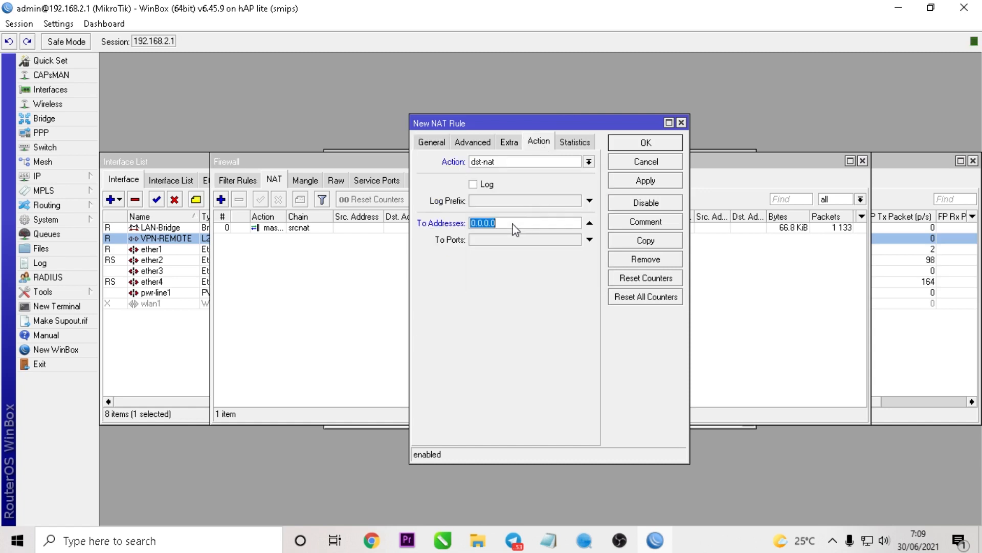
left_click(372, 541)
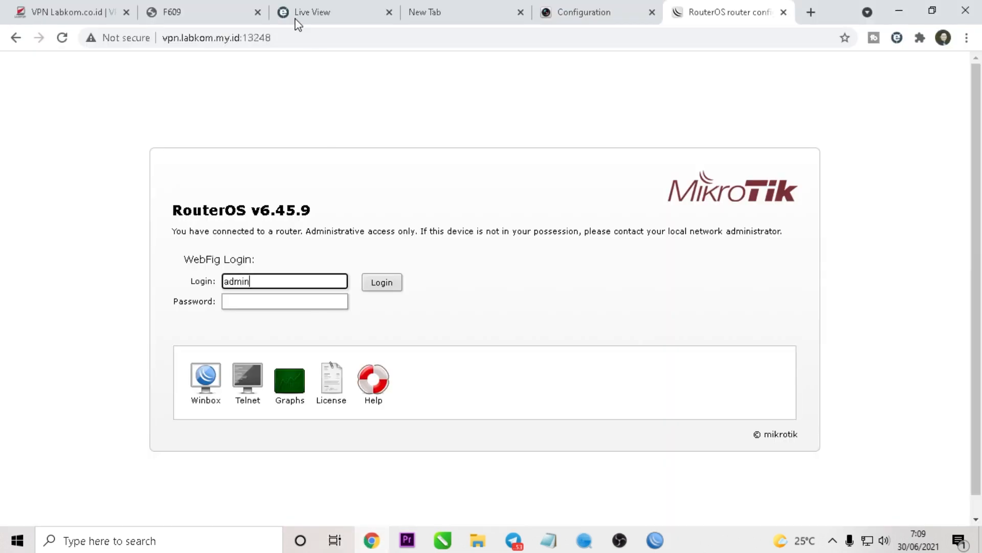
left_click(583, 19)
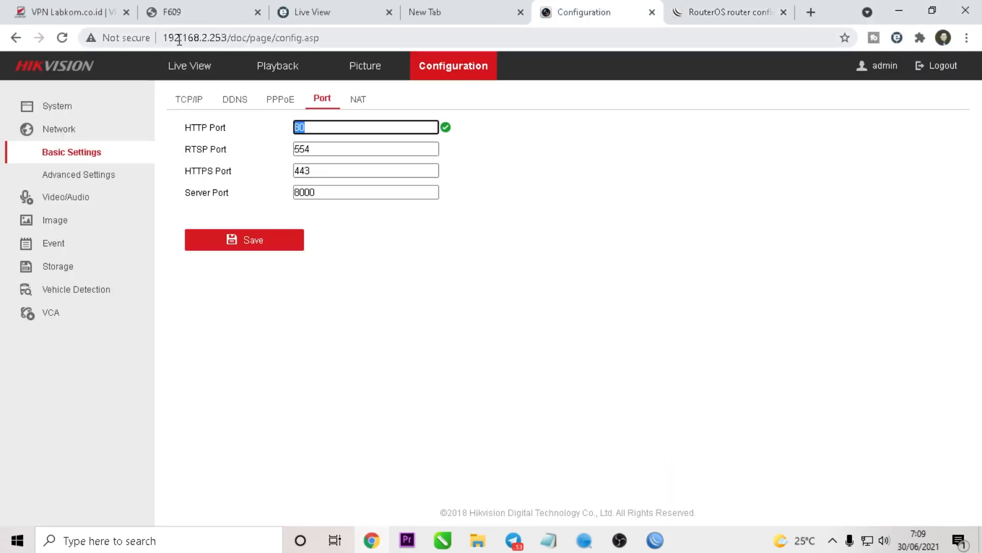
left_click_drag(166, 39, 223, 32)
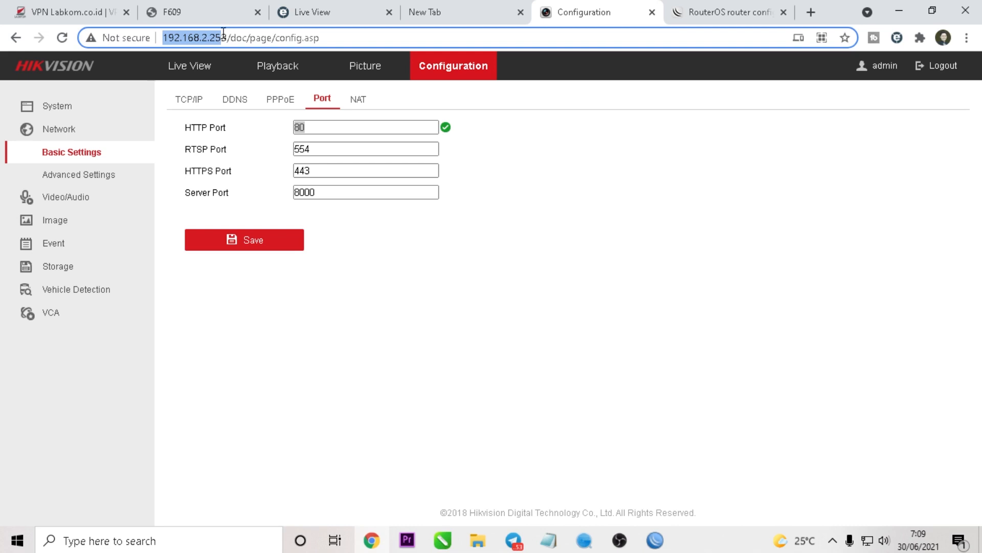
right_click(217, 39)
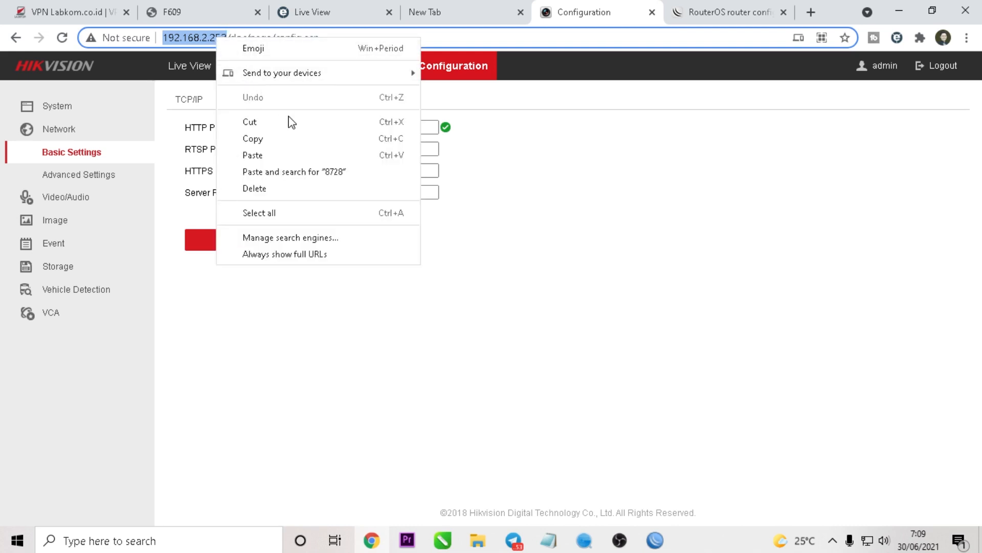
left_click(281, 139)
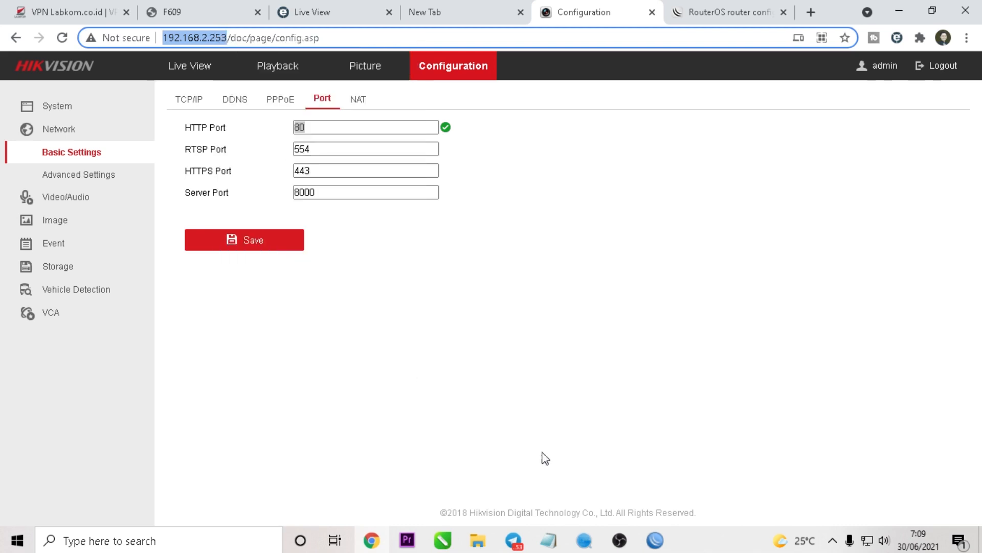
- Back in WinBox, set the NAT rule's To Addresses to 192.168.2.253 and its To Ports to 80
left_click(649, 546)
left_click_drag(499, 224, 457, 235)
key("ctrl+v")
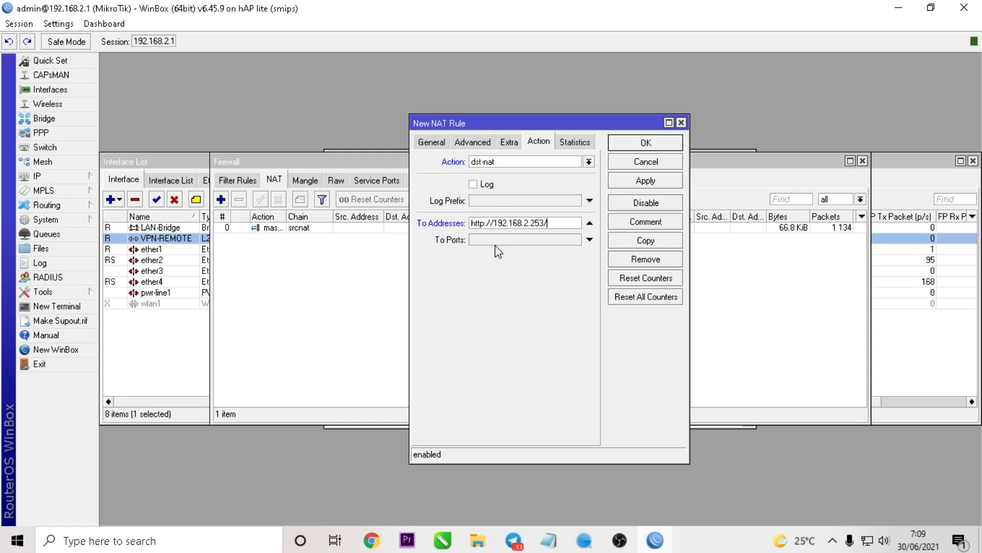
left_click(495, 224)
key("BackSpace")
key("BackSpace")
key("BackSpace")
key("BackSpace")
key("BackSpace")
key("BackSpace")
key("BackSpace")
key("BackSpace")
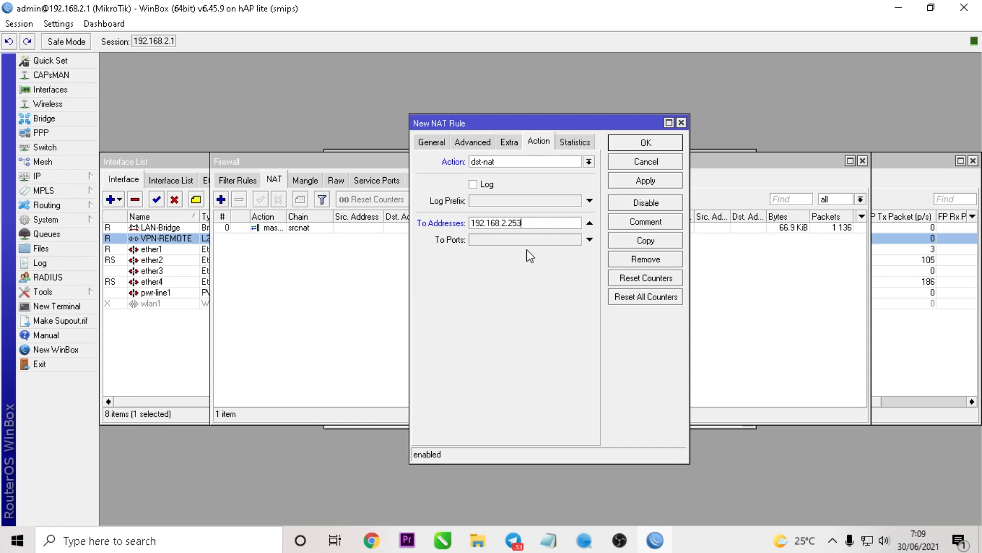
left_click(502, 241)
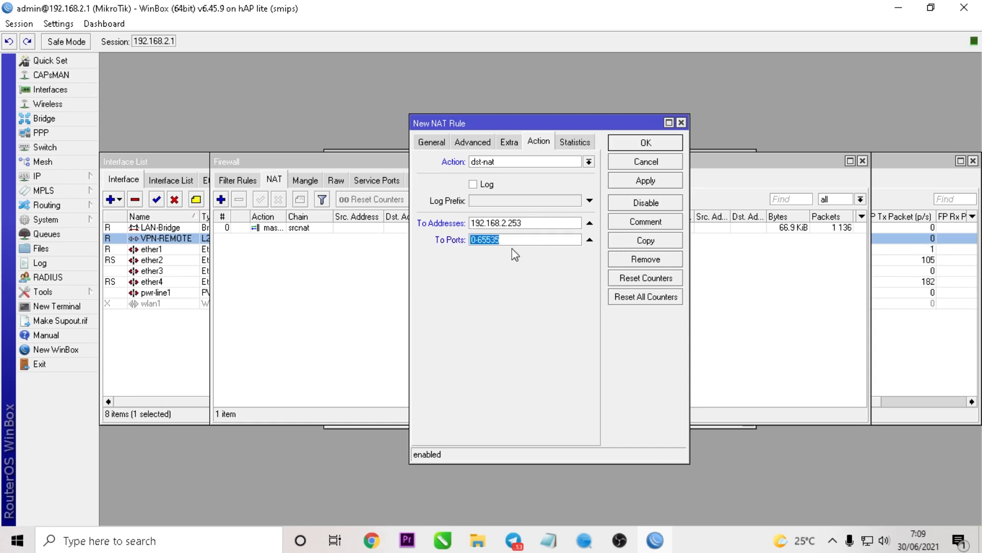
type("80")
- Switch to Chrome and review the DVR's HTTP, HTTPS and server port settings
left_click(371, 540)
left_click(332, 170)
left_click(326, 192)
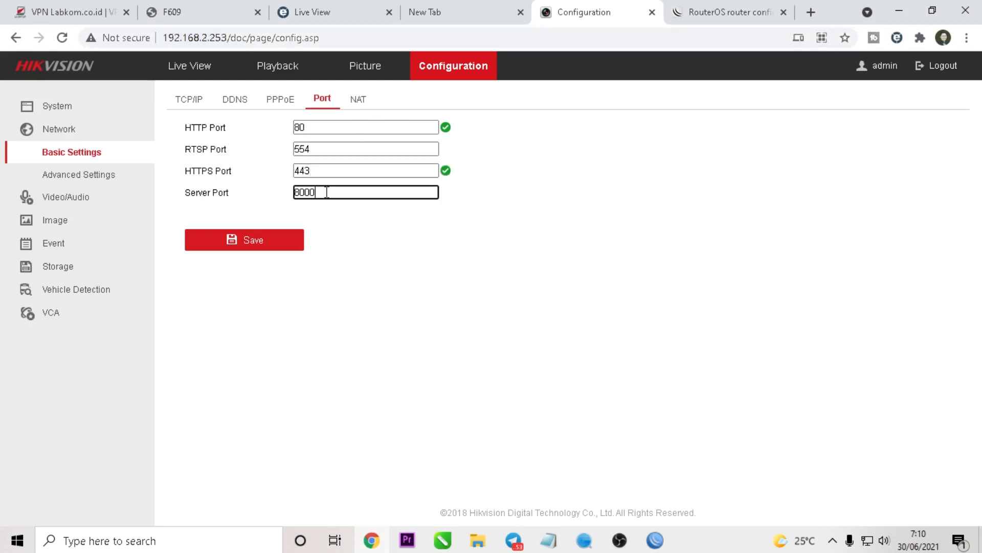
double_click(296, 192)
left_click(325, 195)
double_click(302, 191)
double_click(314, 128)
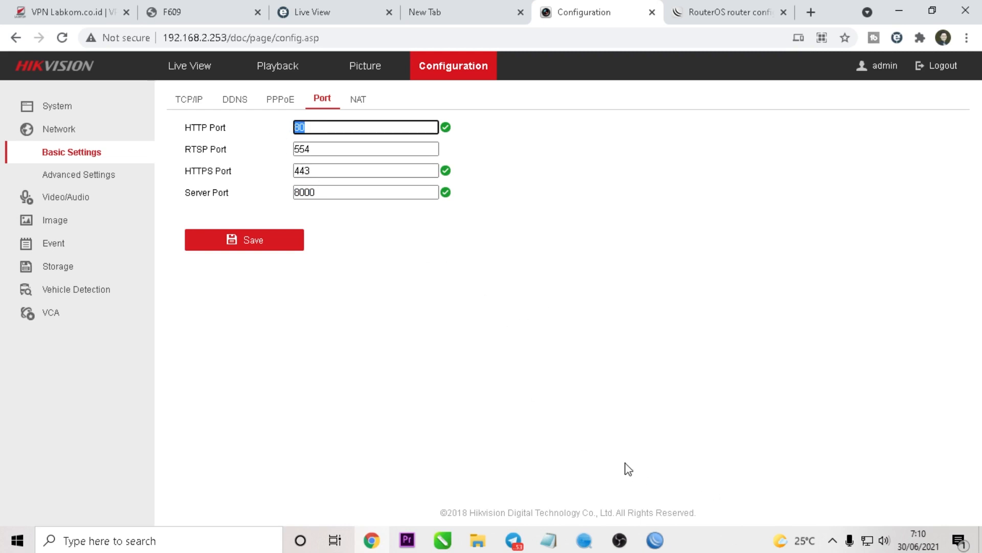
- Apply the NAT rule in WinBox, then duplicate it with To Ports set to 8000 and save both rules
left_click(655, 541)
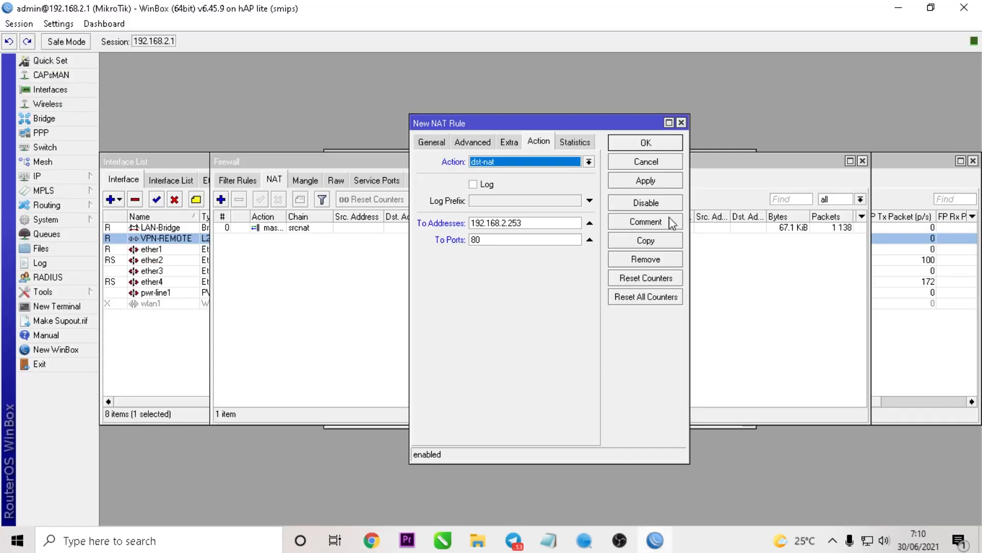
left_click(647, 182)
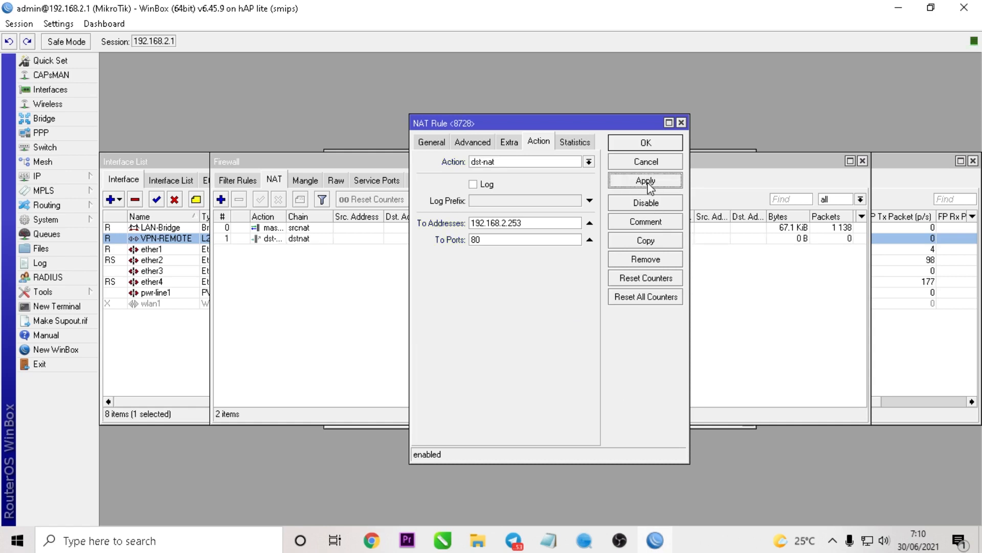
left_click(648, 245)
left_click(552, 257)
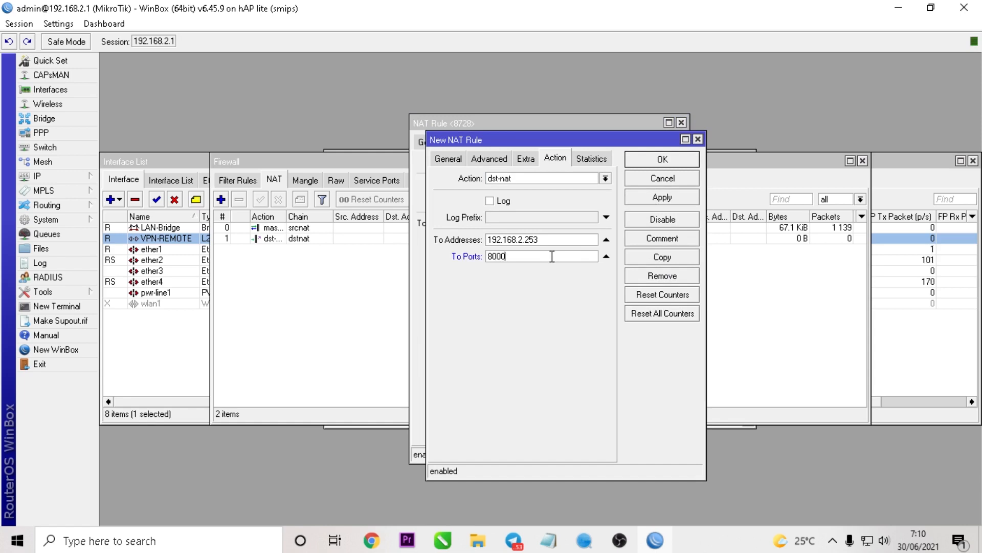
left_click(662, 198)
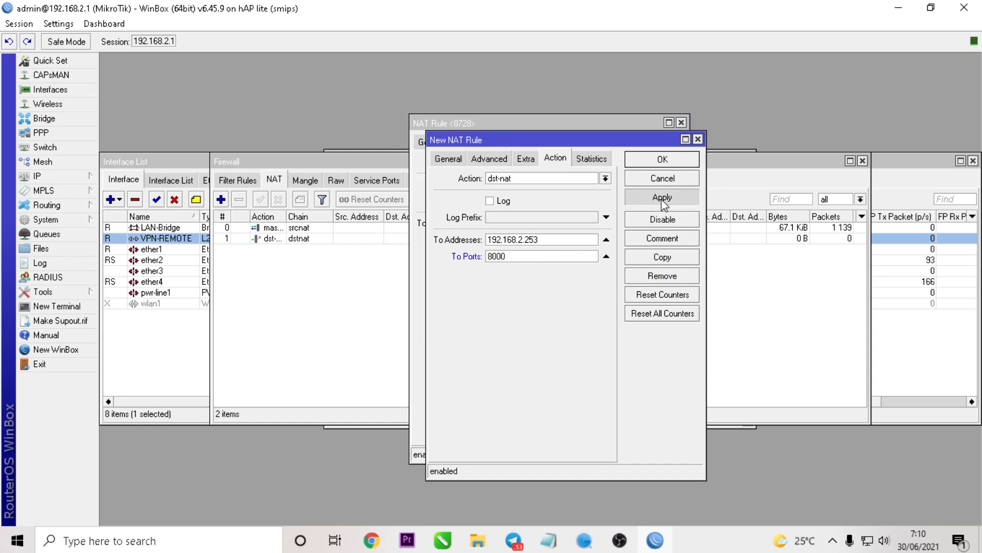
left_click(667, 163)
left_click(661, 142)
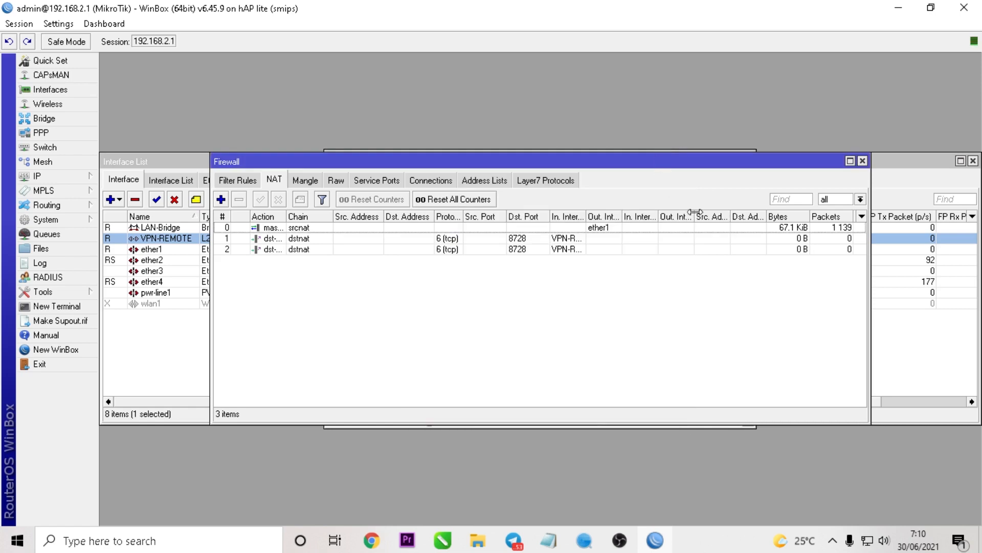
- Open the two dst-nat rules one after the other to check their settings, and close them
double_click(527, 239)
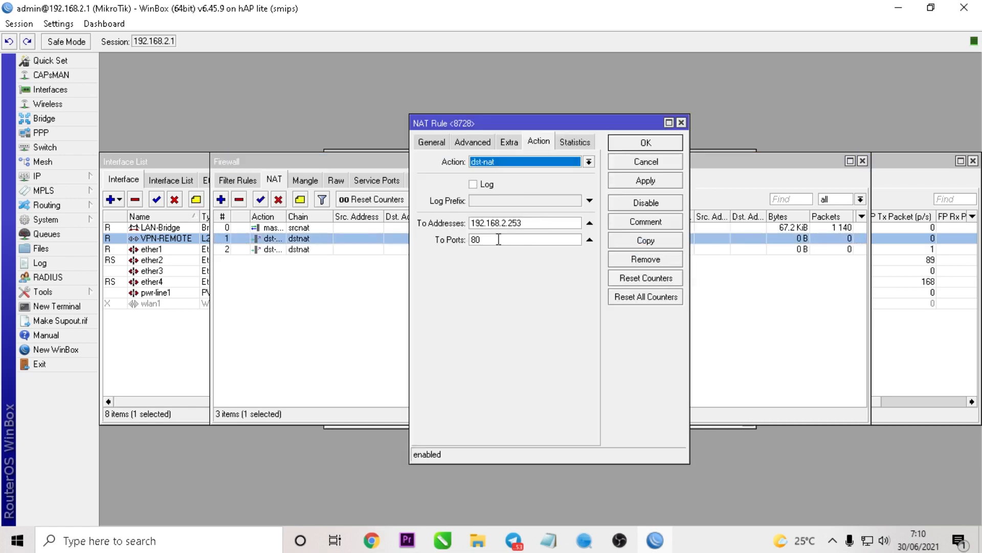
left_click(682, 123)
double_click(478, 249)
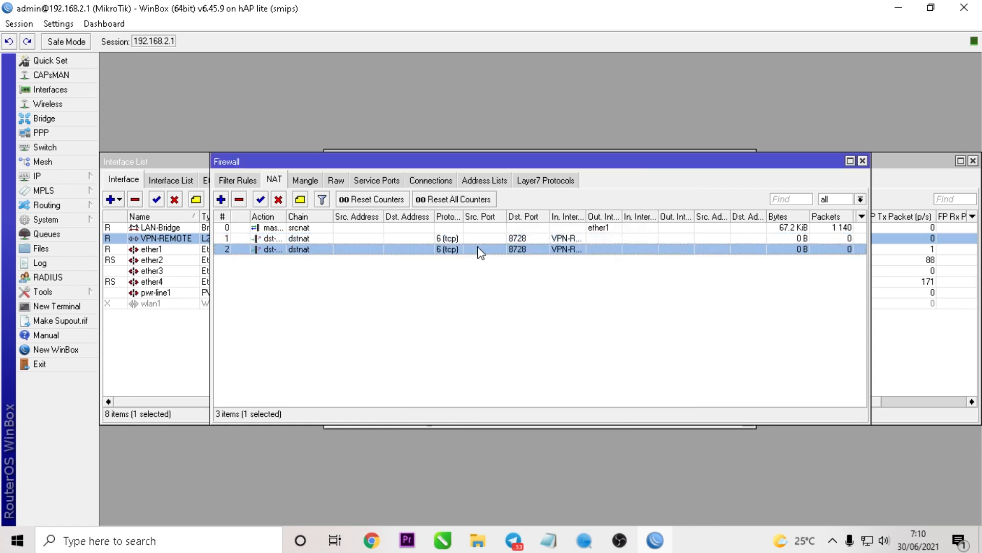
left_click(665, 144)
- Switch to Telegram and copy the port 8728 address vpn.labkom.my.id:33248 from the bot's reply
left_click(526, 544)
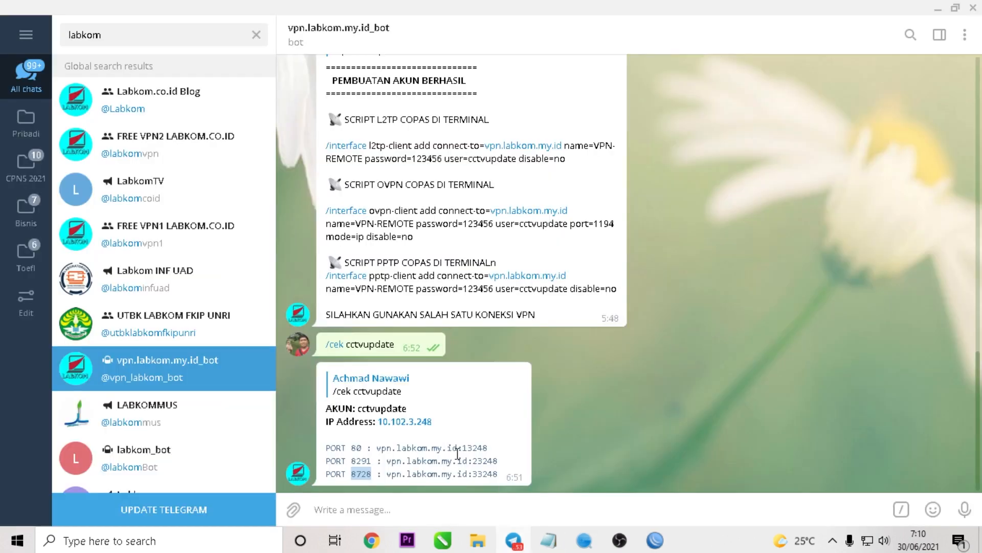
left_click(407, 475)
left_click_drag(388, 475, 500, 477)
right_click(489, 471)
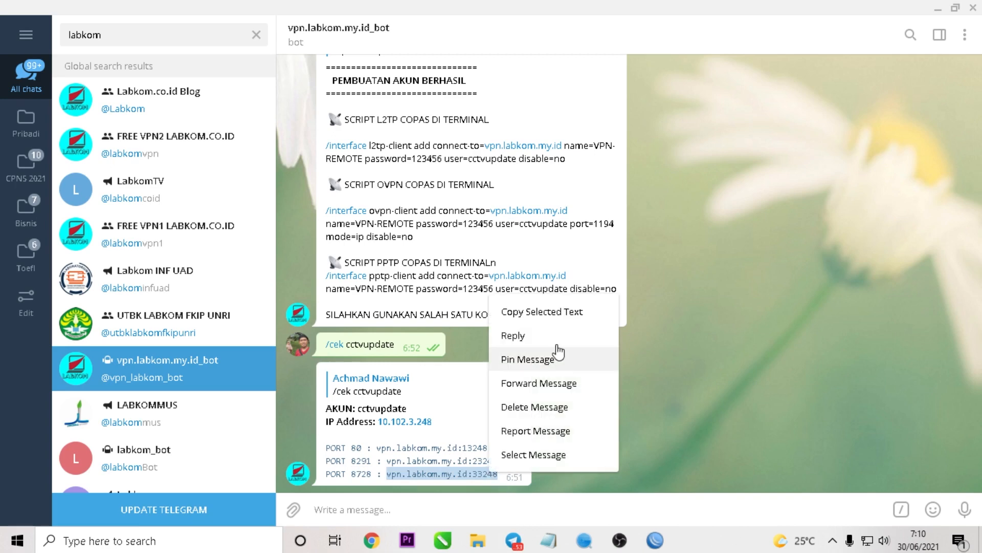
left_click(561, 309)
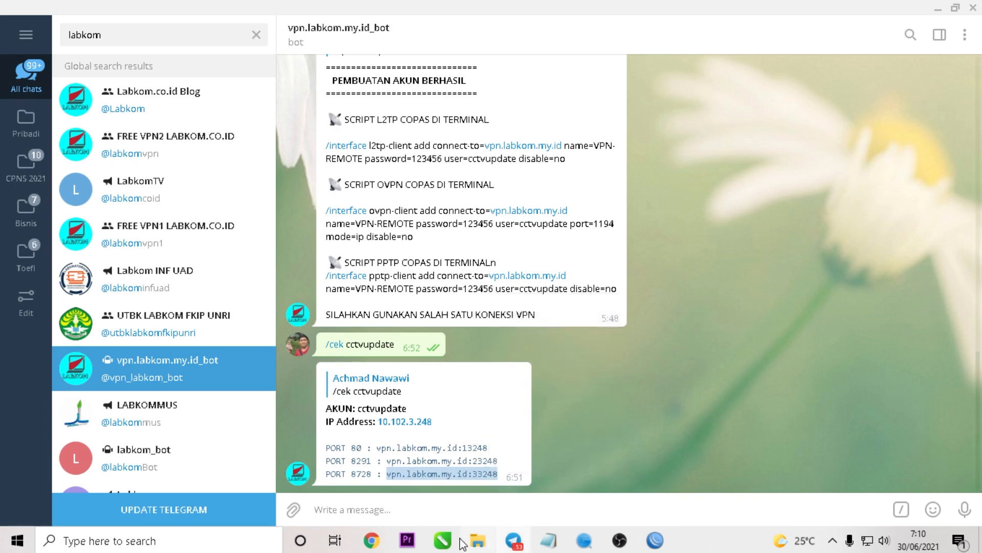
- Switch to Chrome and open the DVR's remote login page at vpn.labkom.my.id:33248 in a new tab
left_click(372, 539)
left_click(811, 15)
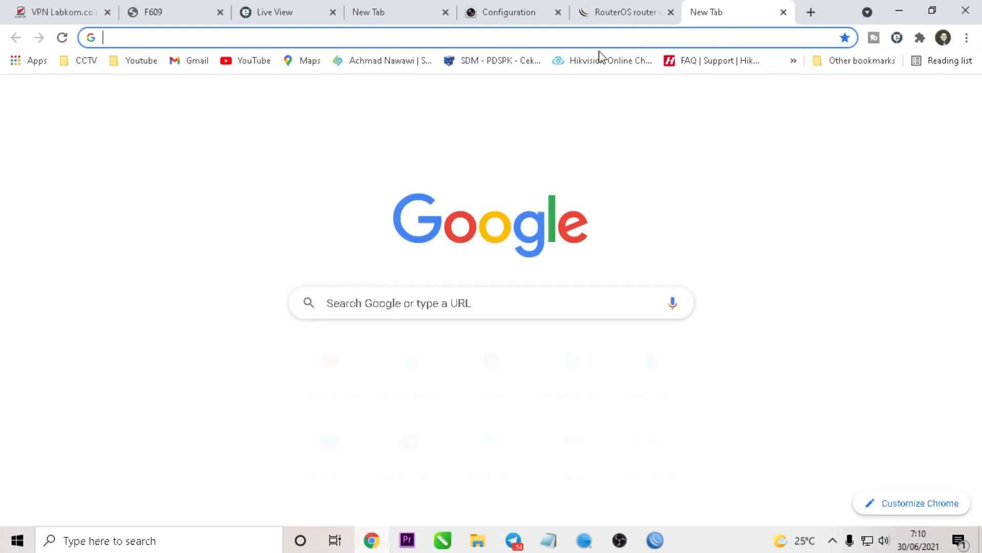
key("ctrl+v")
left_click(575, 70)
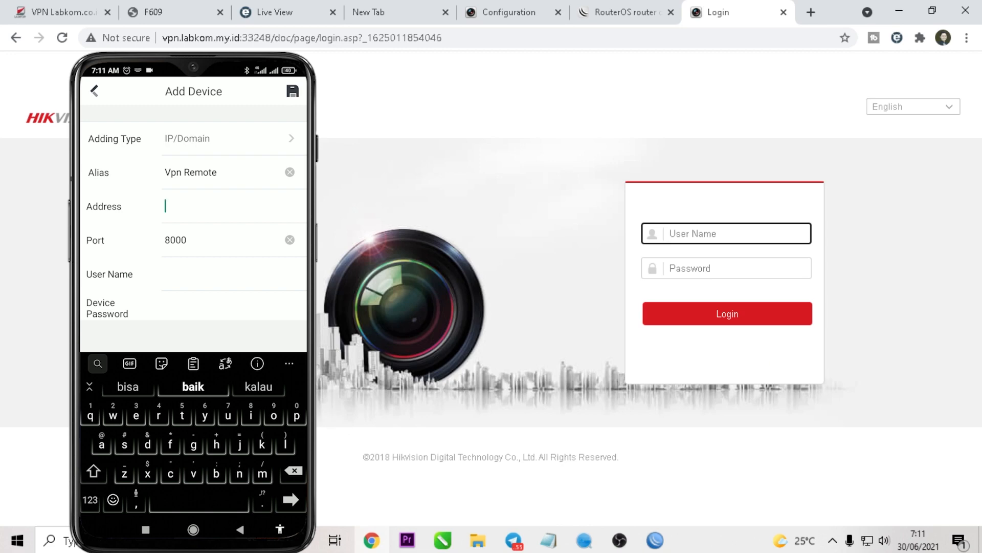
left_click_drag(165, 37, 240, 41)
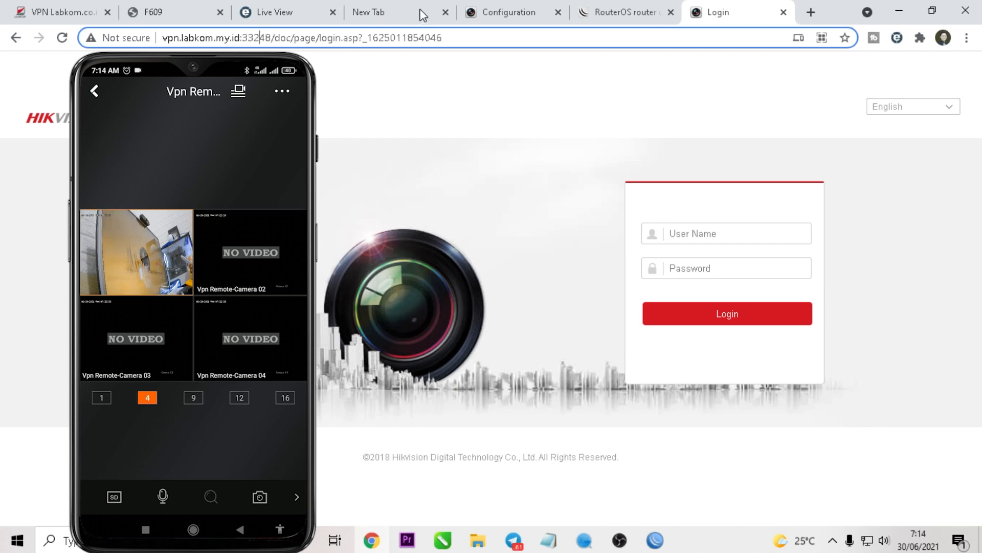
- Compare the DVR's local live view with its VPN login page and address in Chrome
left_click(311, 12)
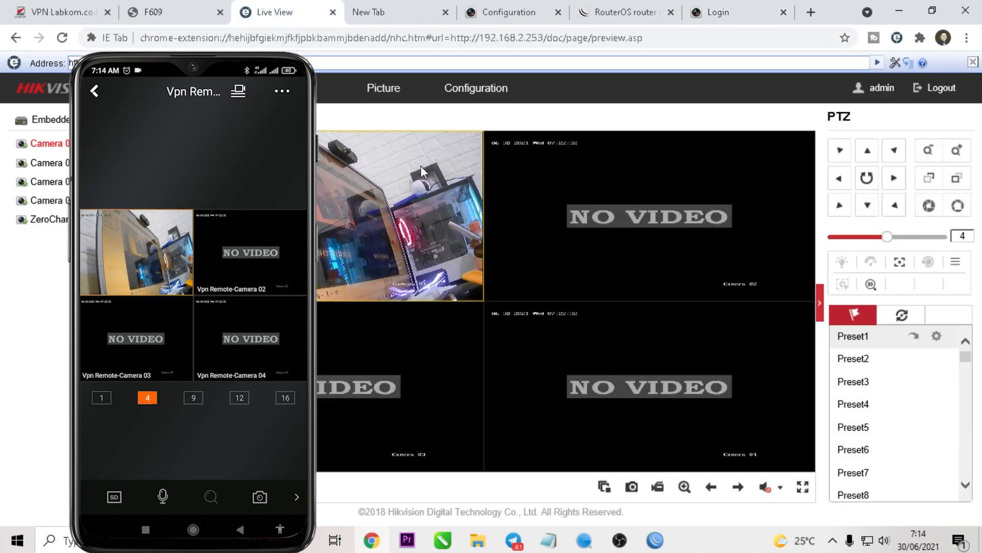
left_click(715, 14)
left_click(439, 38)
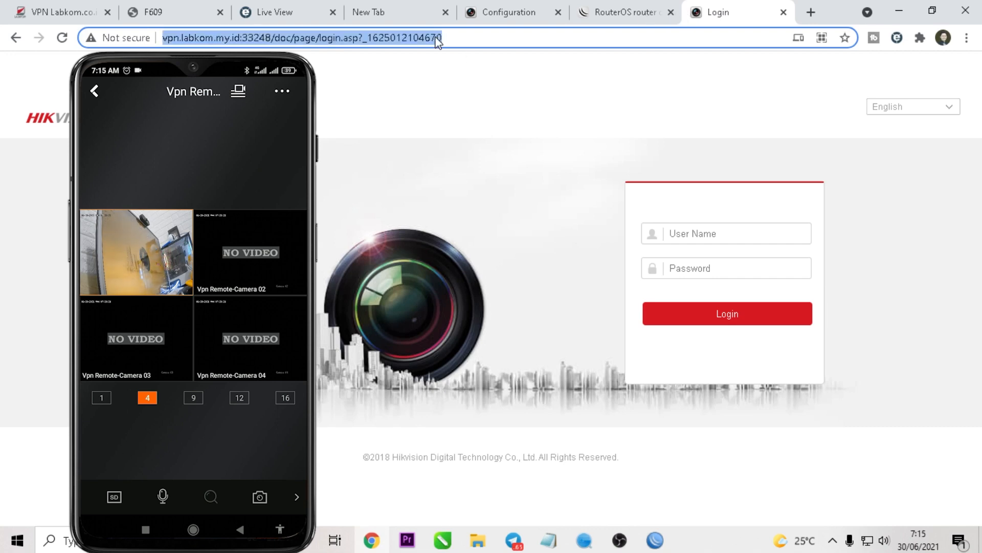
left_click(645, 539)
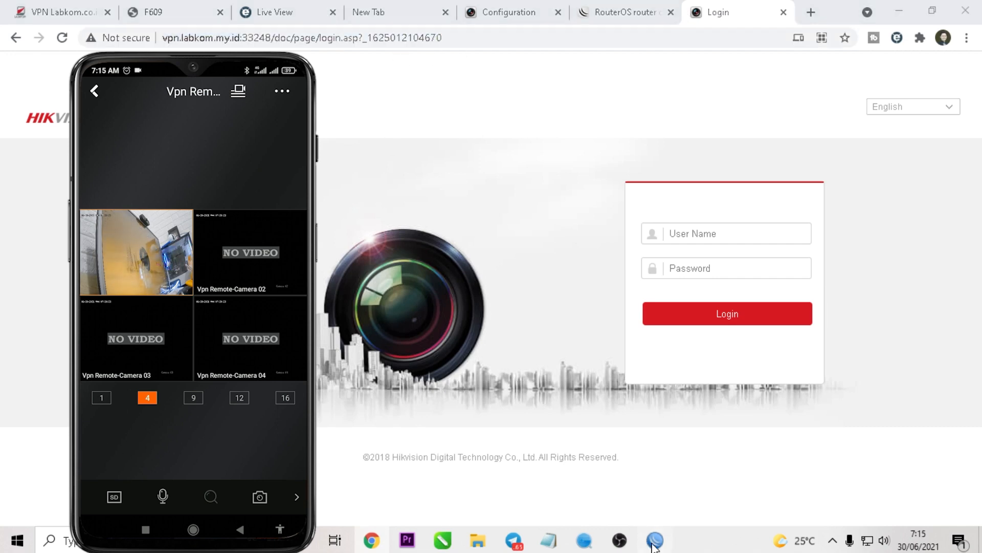
left_click(371, 539)
left_click(325, 7)
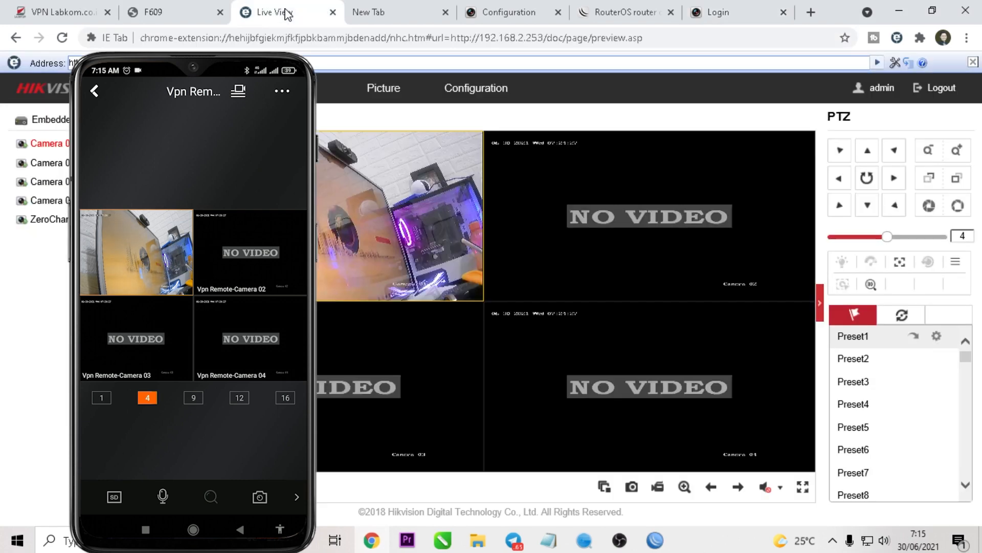
mouse_move(584, 540)
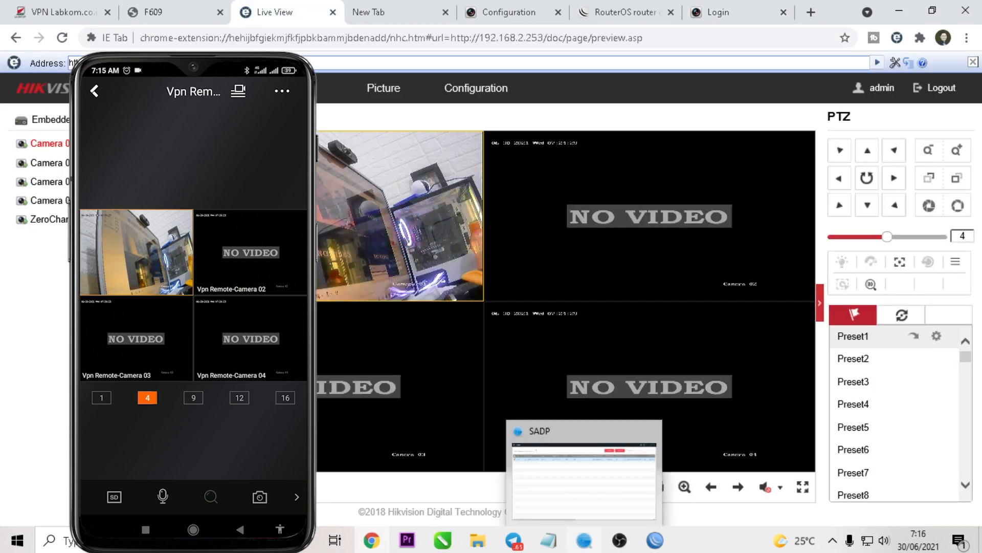